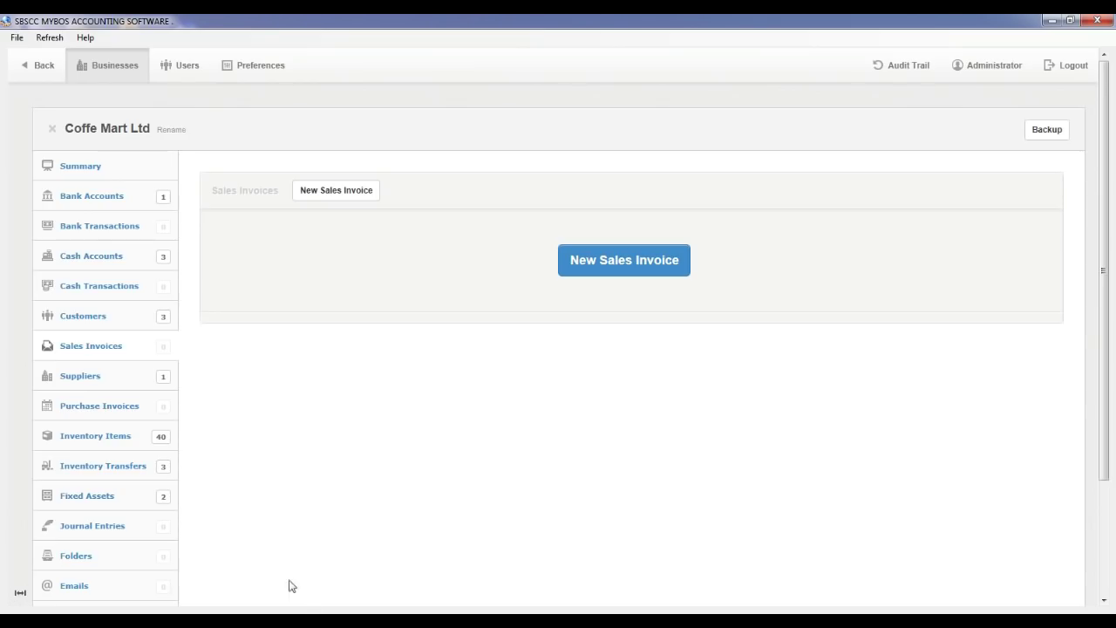
Review the Bank Accounts and Cash Accounts lists, then go to Coffe Mart Ltd's Settings page.
left_click_drag(1106, 231, 1006, 286)
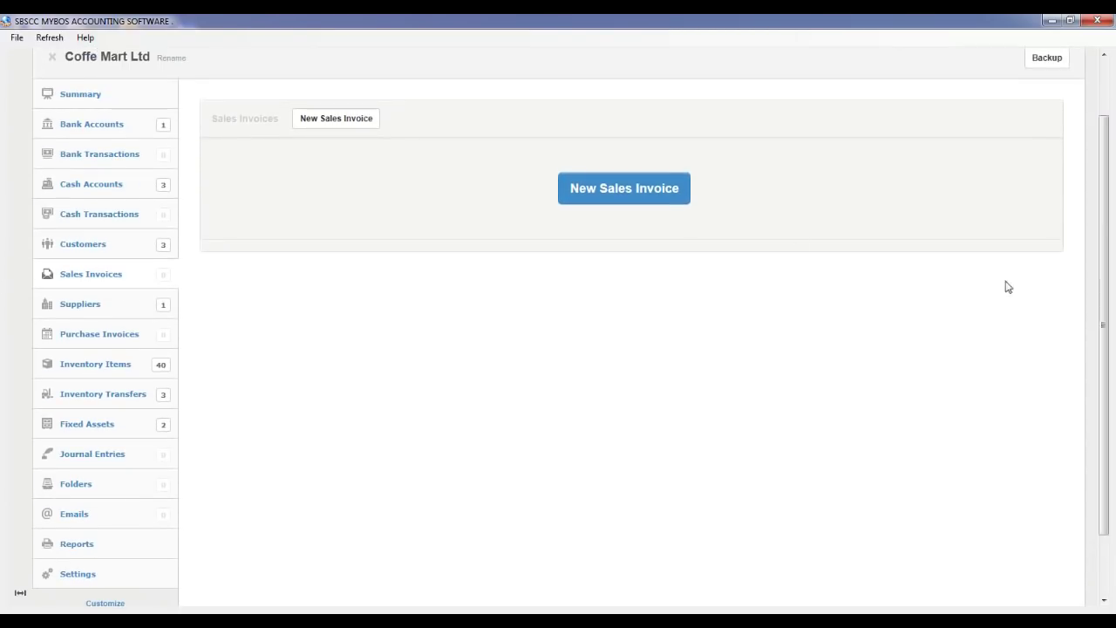
left_click(115, 136)
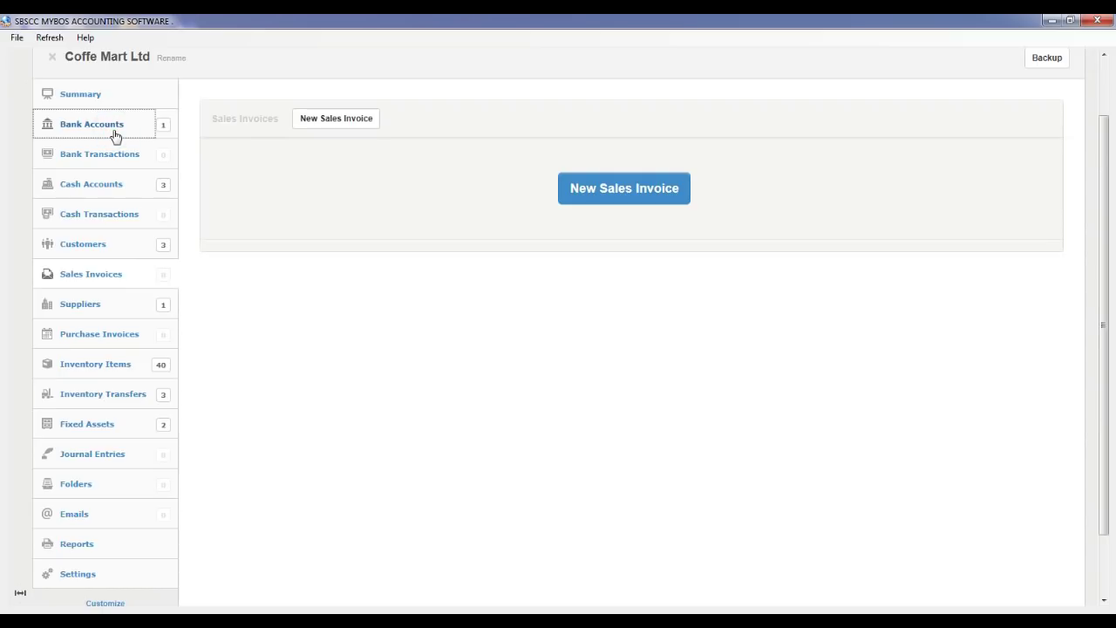
left_click(38, 73)
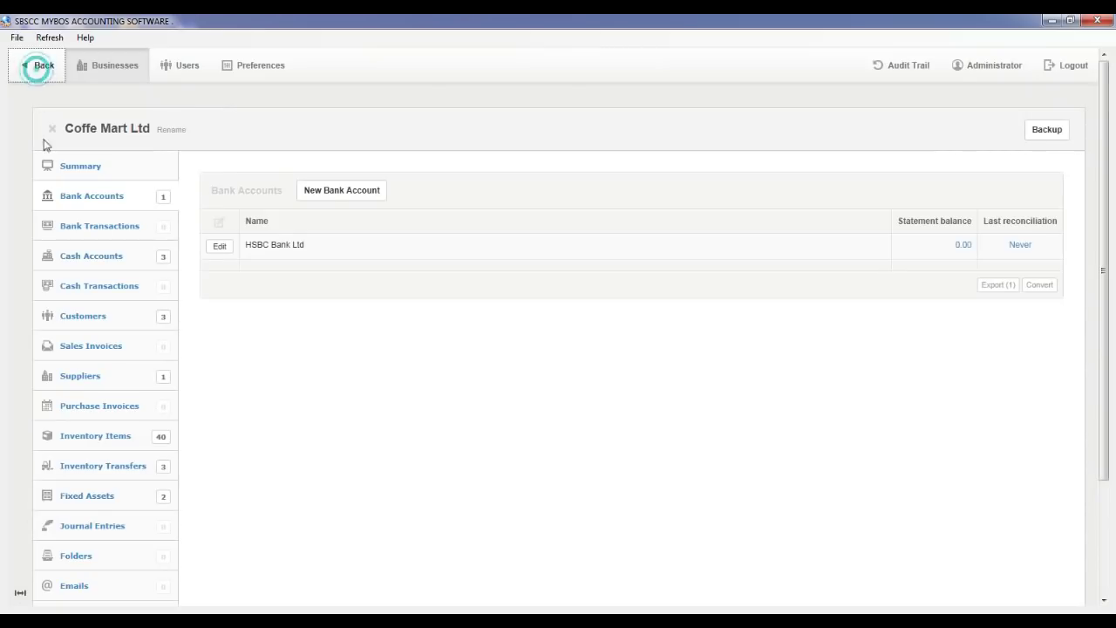
left_click(92, 186)
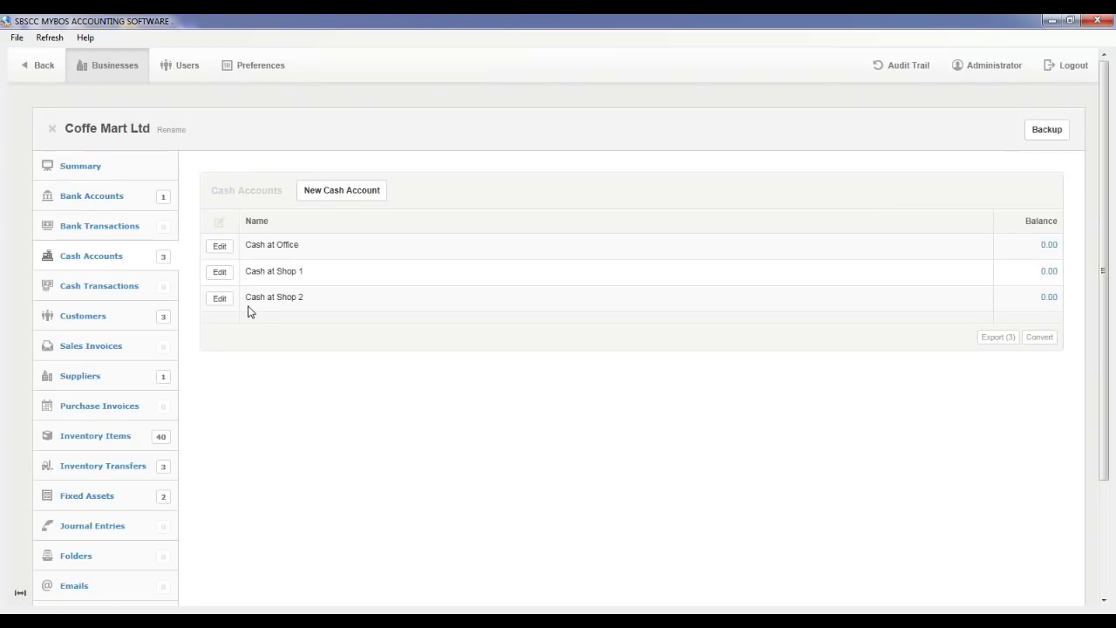
left_click(28, 69)
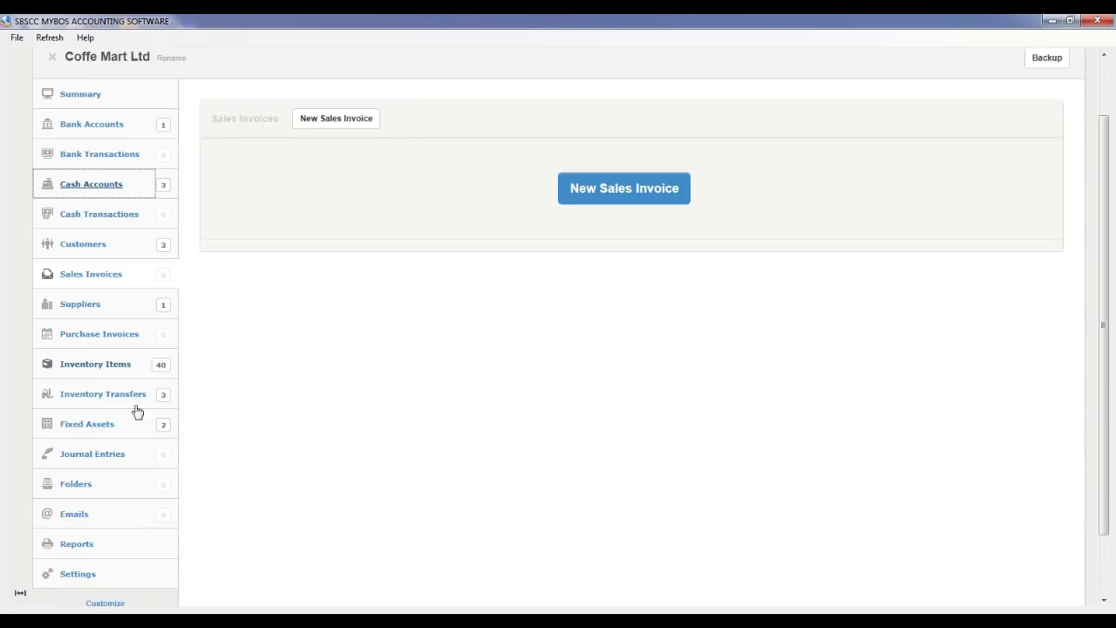
scroll(1106, 326, "down", 2)
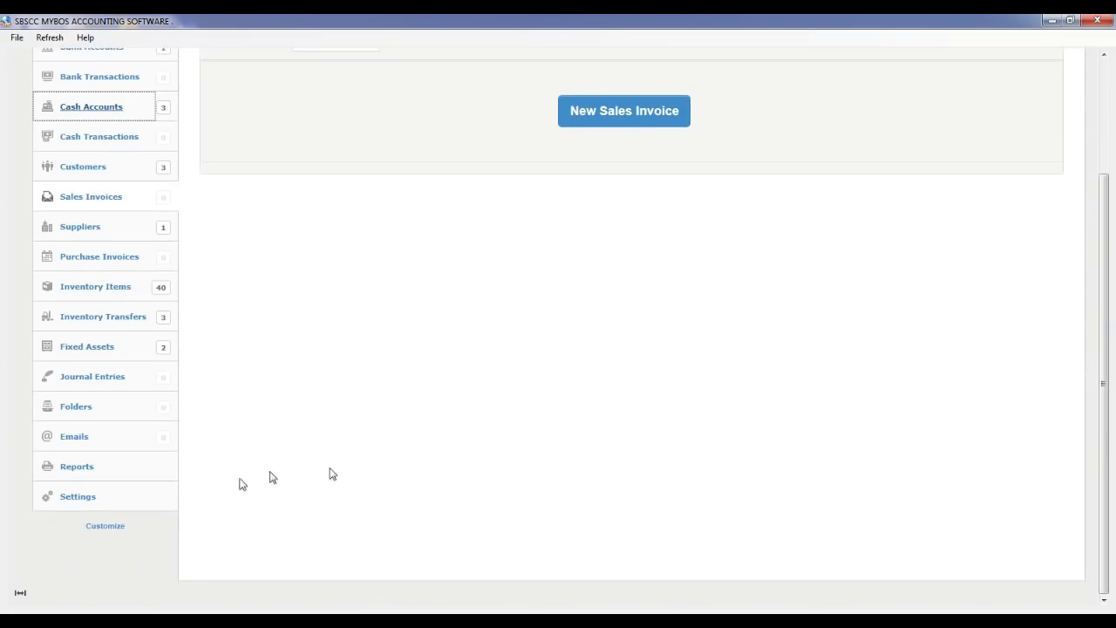
left_click(90, 495)
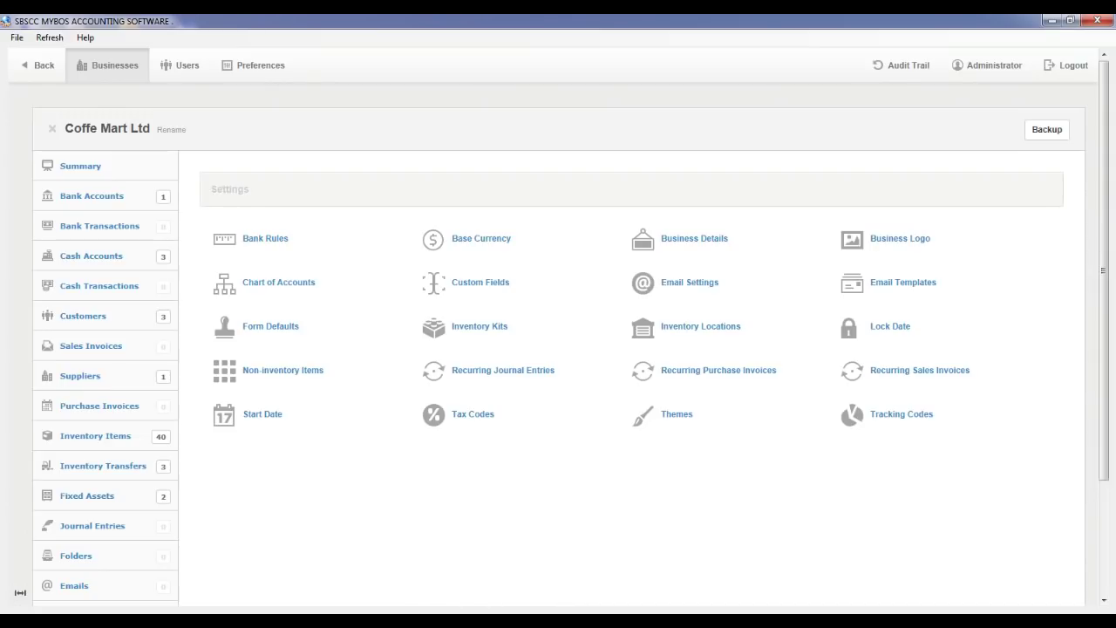
Register the Server/Desktop Edition trial with company name 'sbsd'.
left_click(1050, 27)
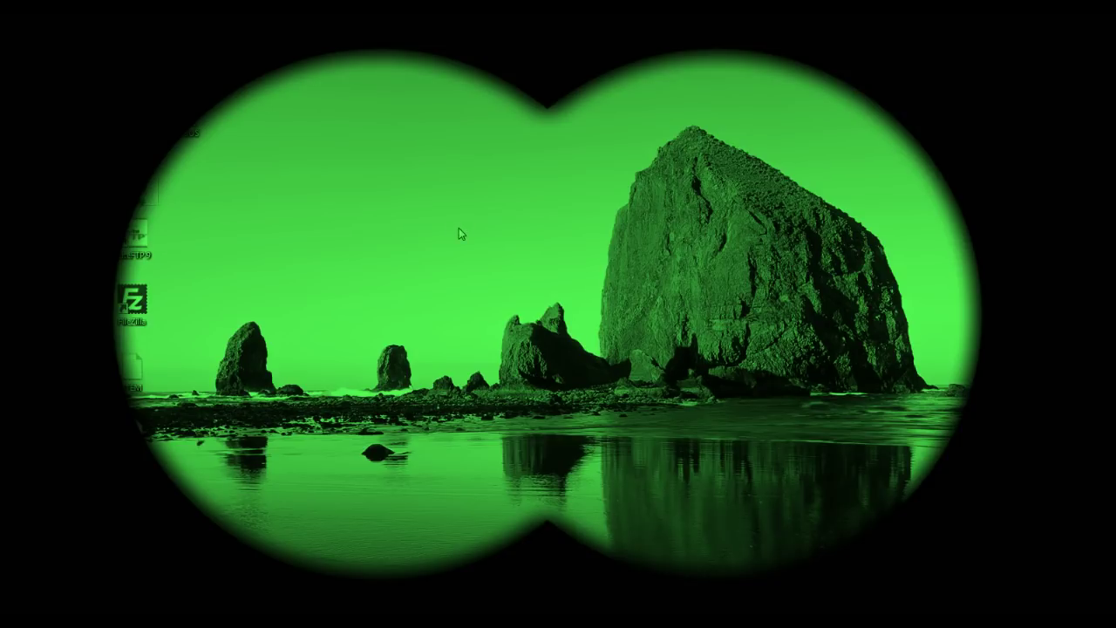
left_click(471, 331)
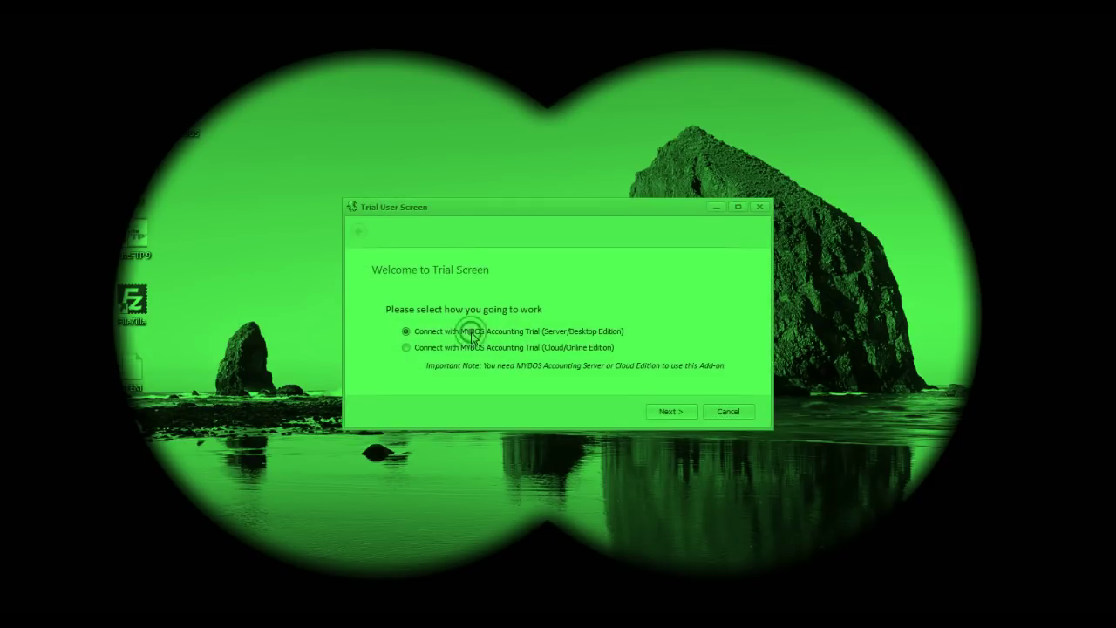
left_click(661, 413)
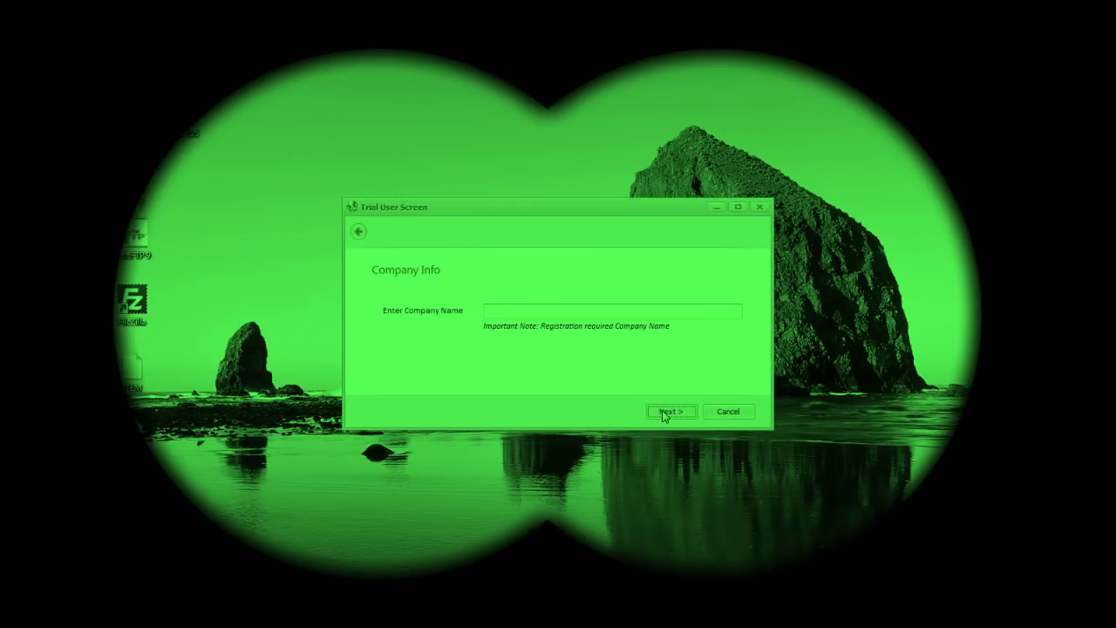
left_click(623, 311)
type("sbs")
type("d")
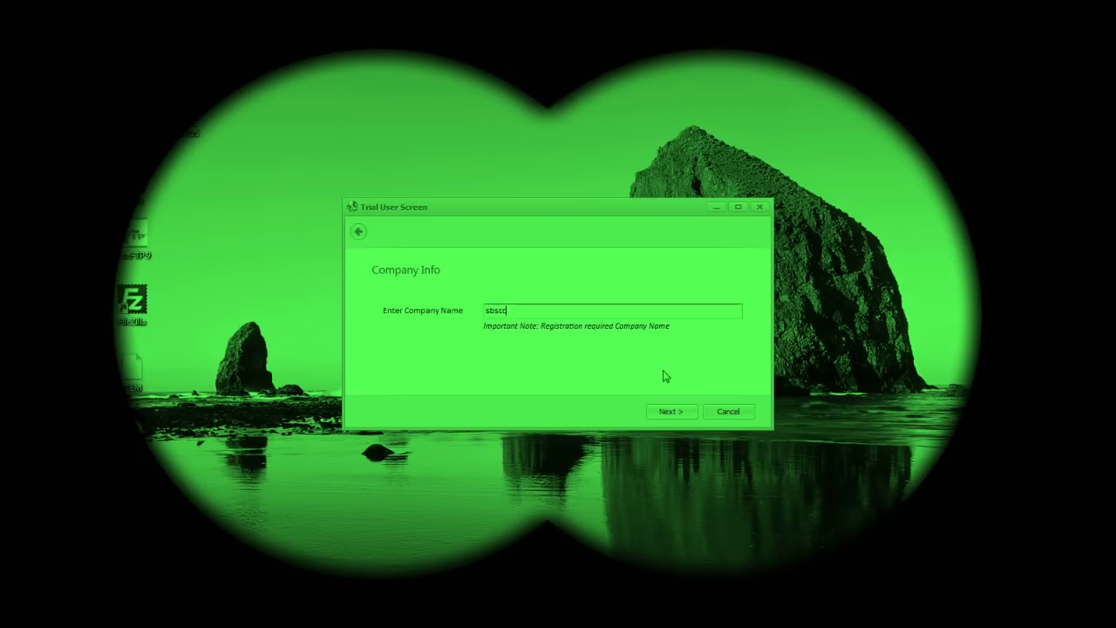
left_click(668, 413)
left_click(660, 415)
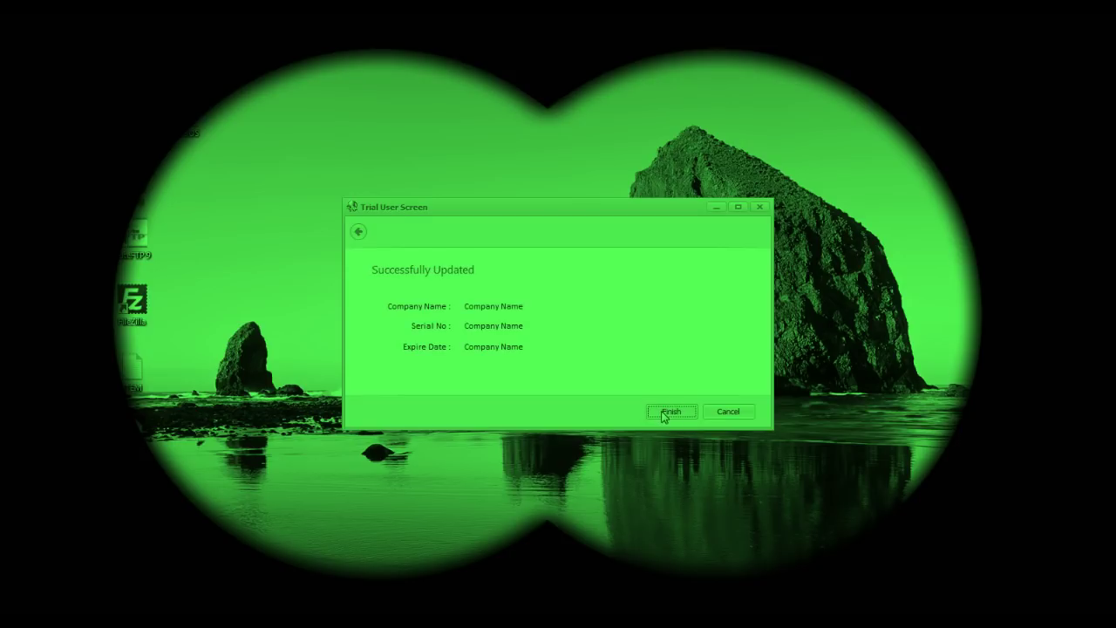
Validate the 'administrator' user with its password to link to the accounting software.
left_click(456, 410)
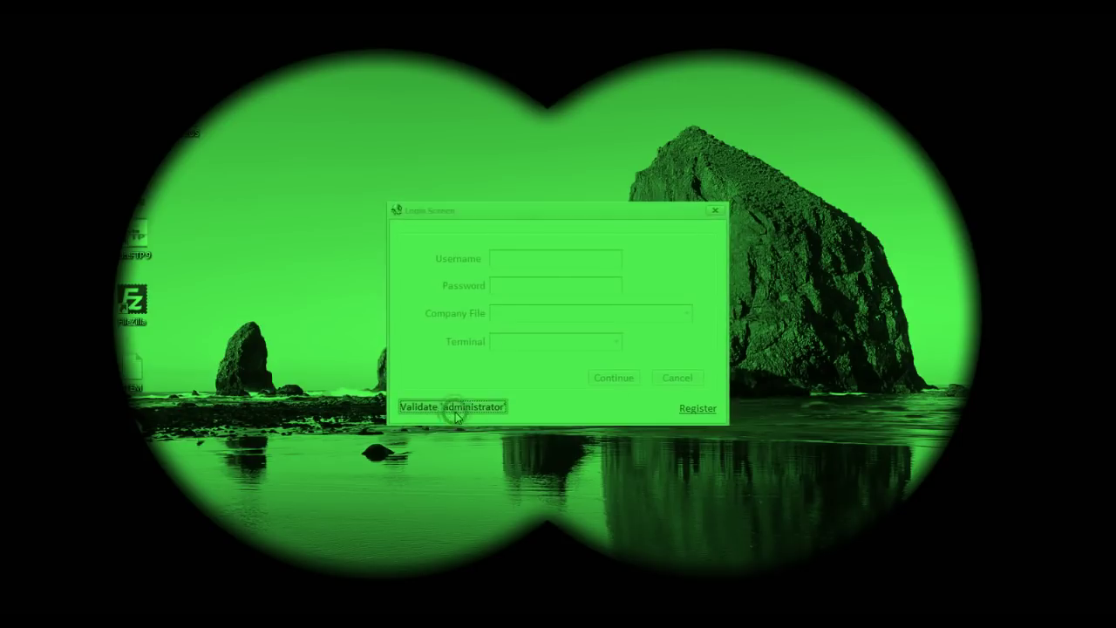
left_click(514, 334)
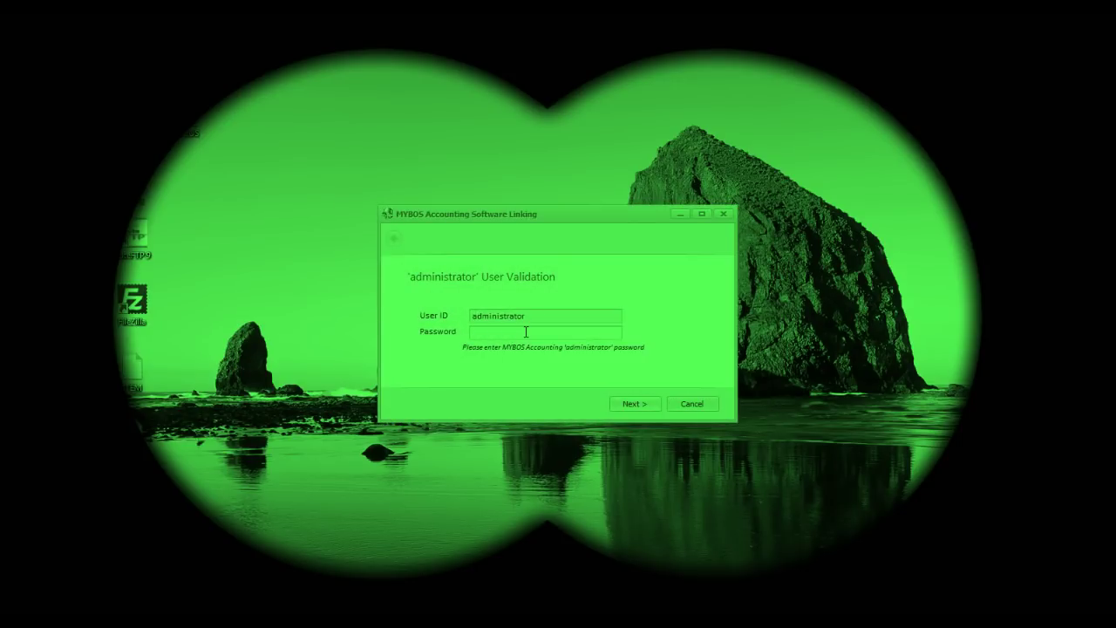
type("•••")
left_click(644, 403)
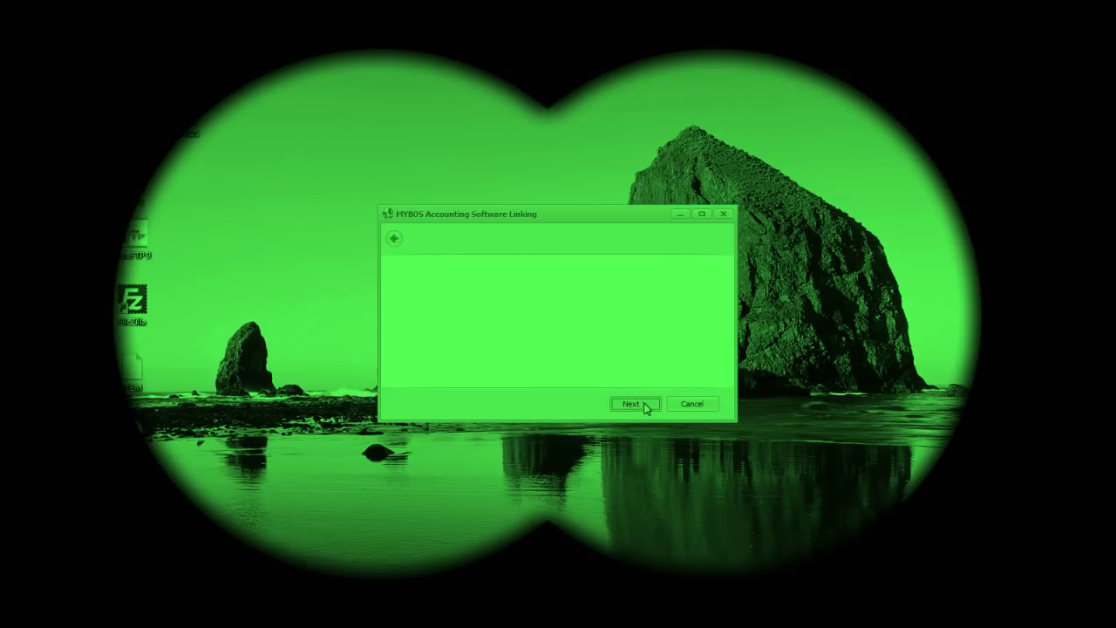
left_click(646, 406)
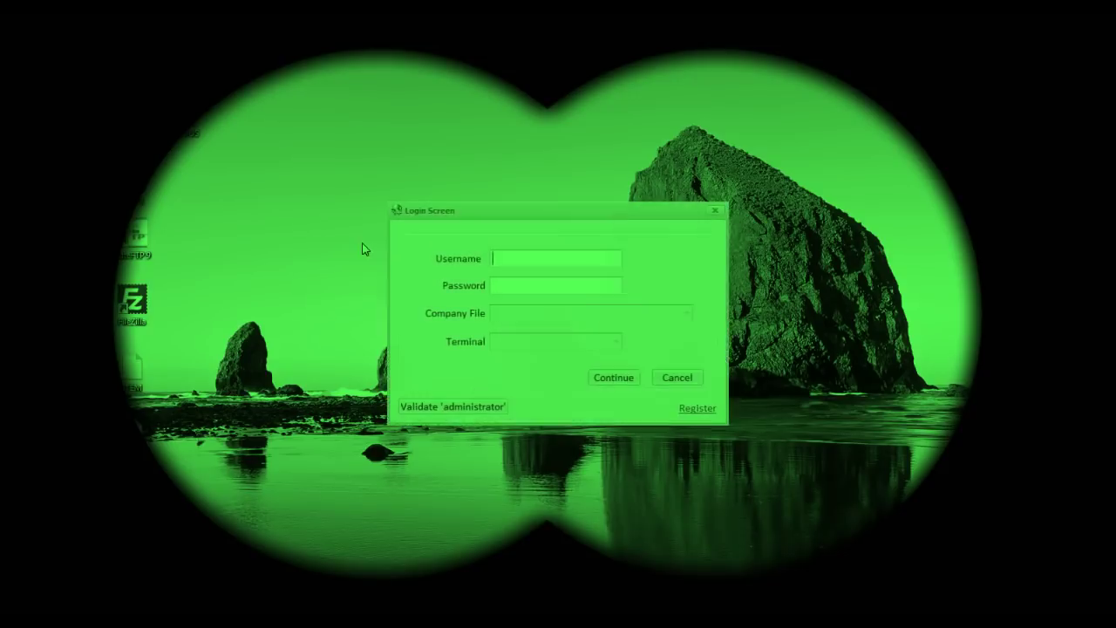
Sign in as administrator with company file Coffe Mart Ltd on DEFAULT TERMINAL.
type("admini")
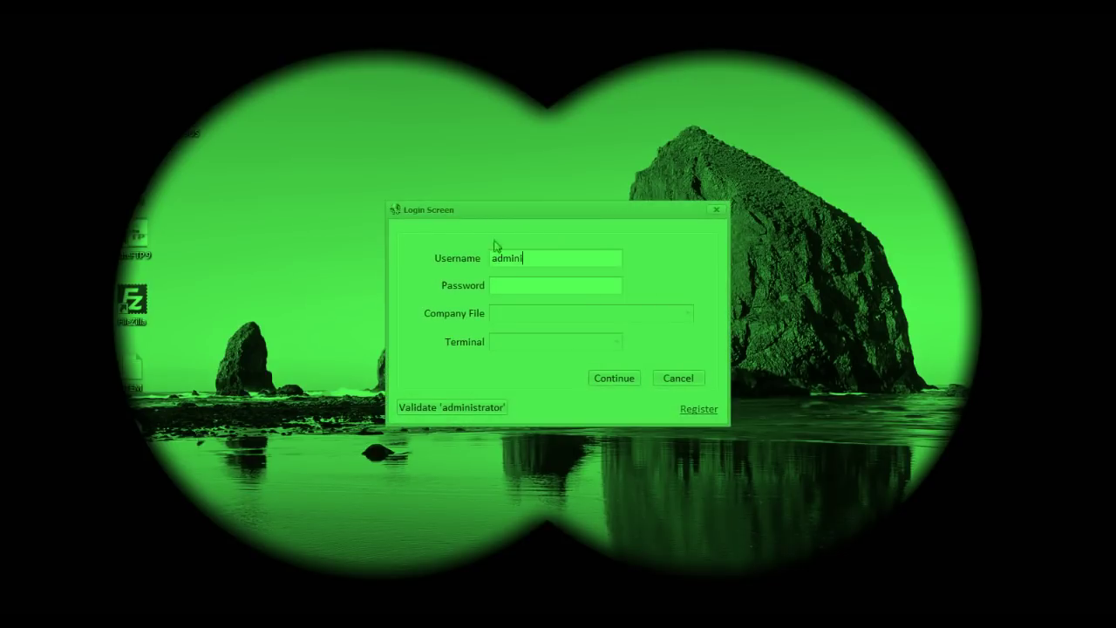
type("strator")
key("Tab")
left_click(619, 378)
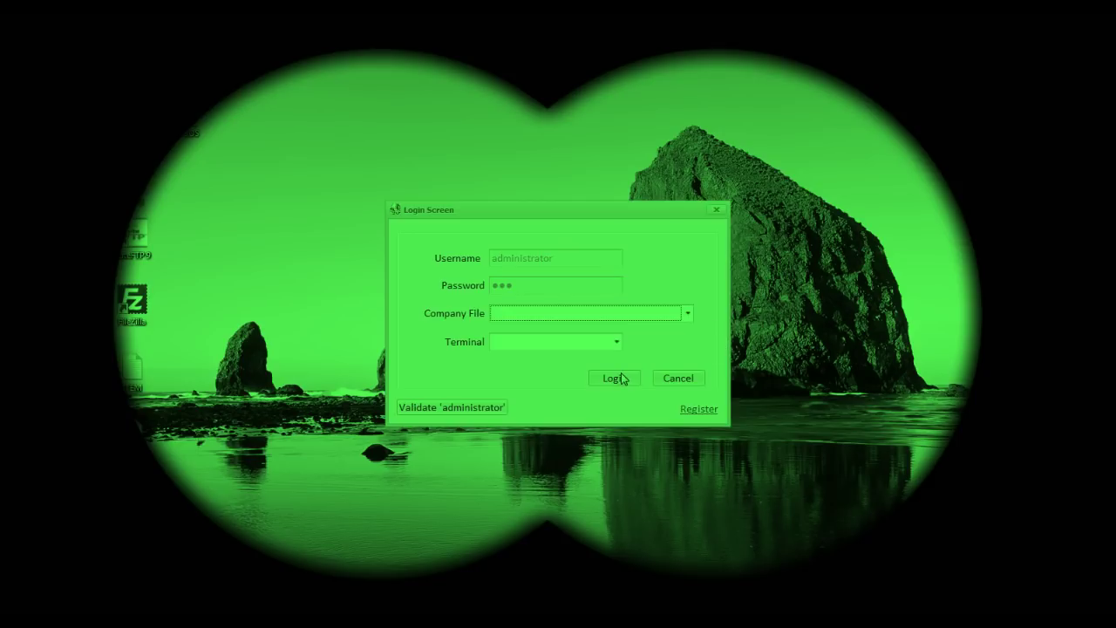
left_click(686, 312)
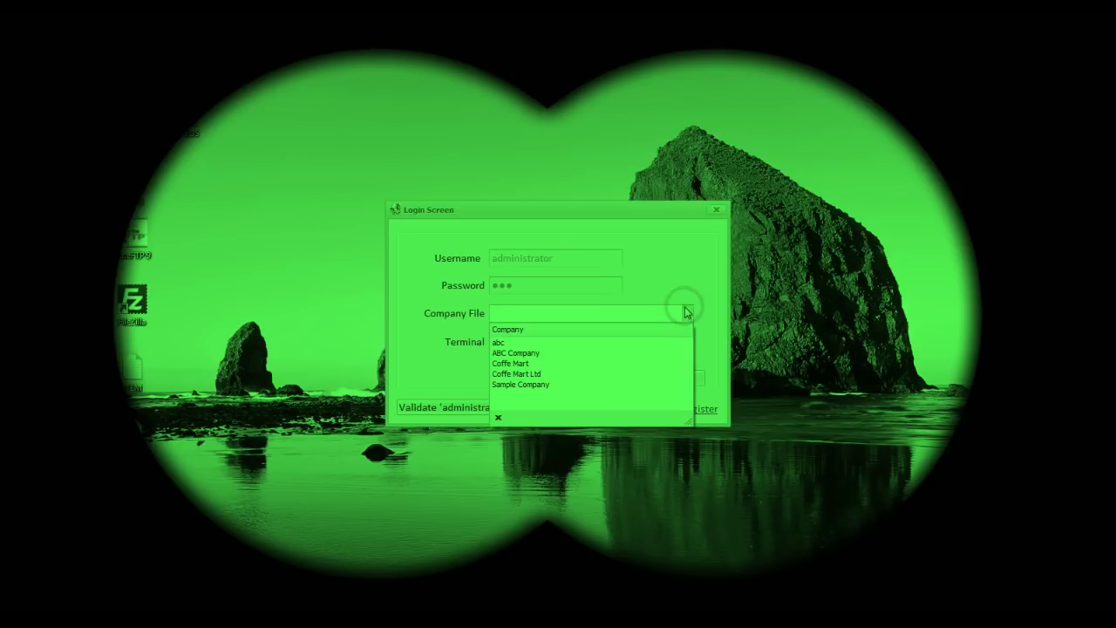
left_click(538, 373)
left_click(610, 342)
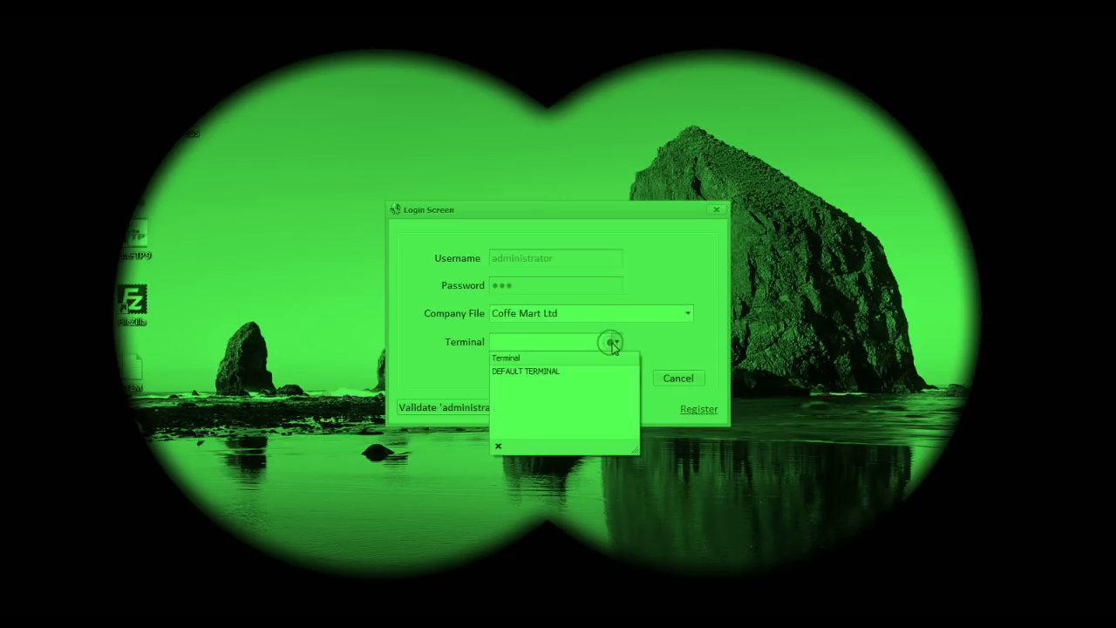
left_click(573, 371)
left_click(603, 379)
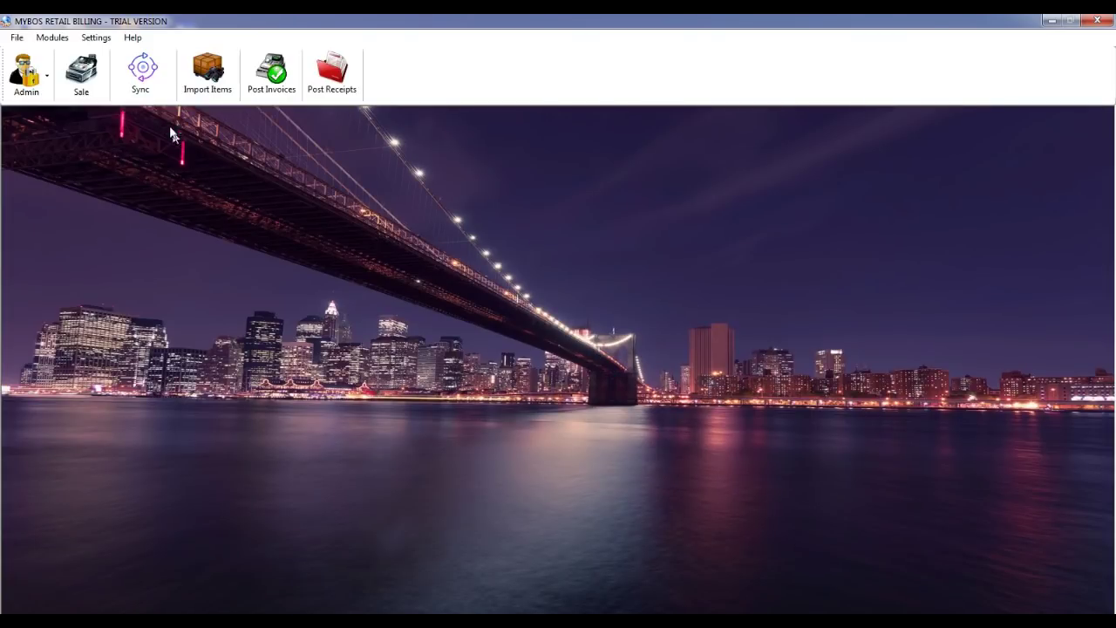
Sync Coffe Mart Ltd: validate its modules and import accounts, locations and tax codes.
left_click(146, 76)
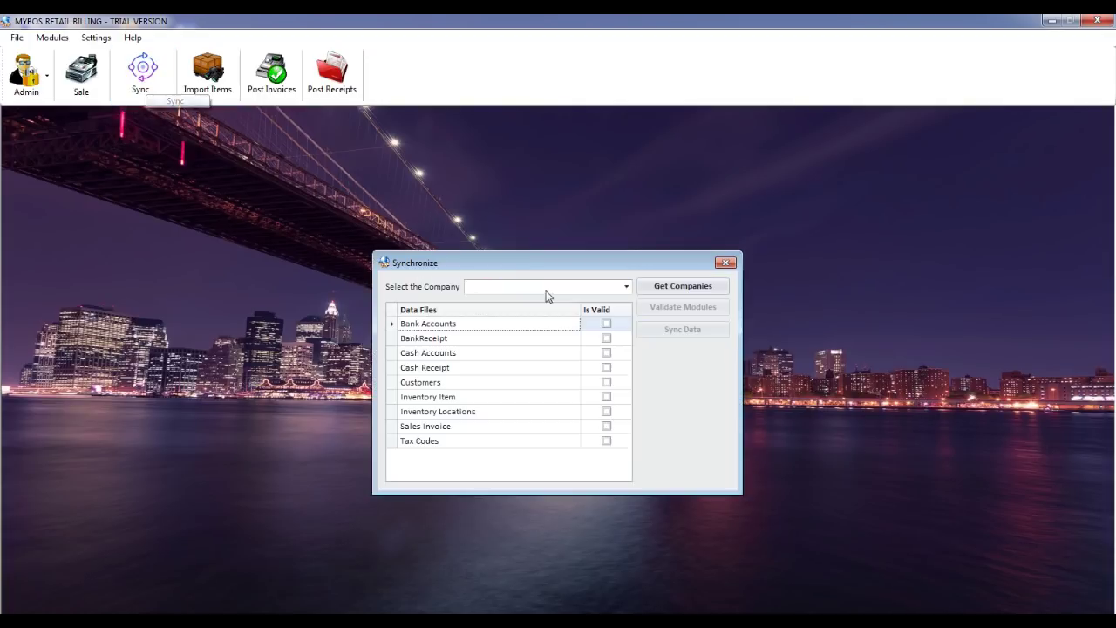
left_click(661, 293)
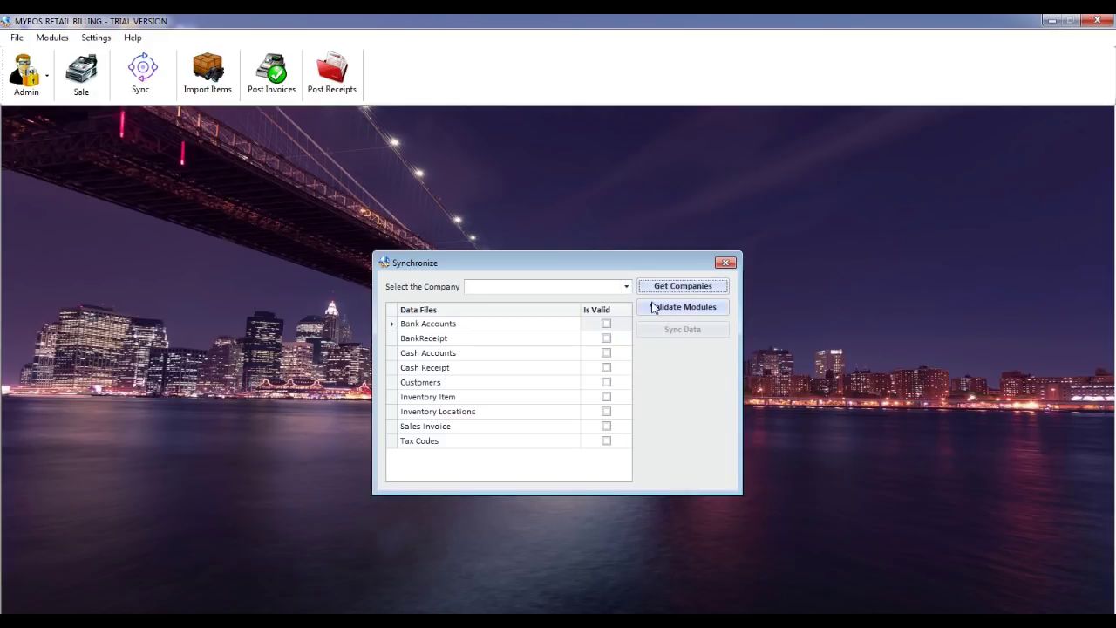
left_click(627, 288)
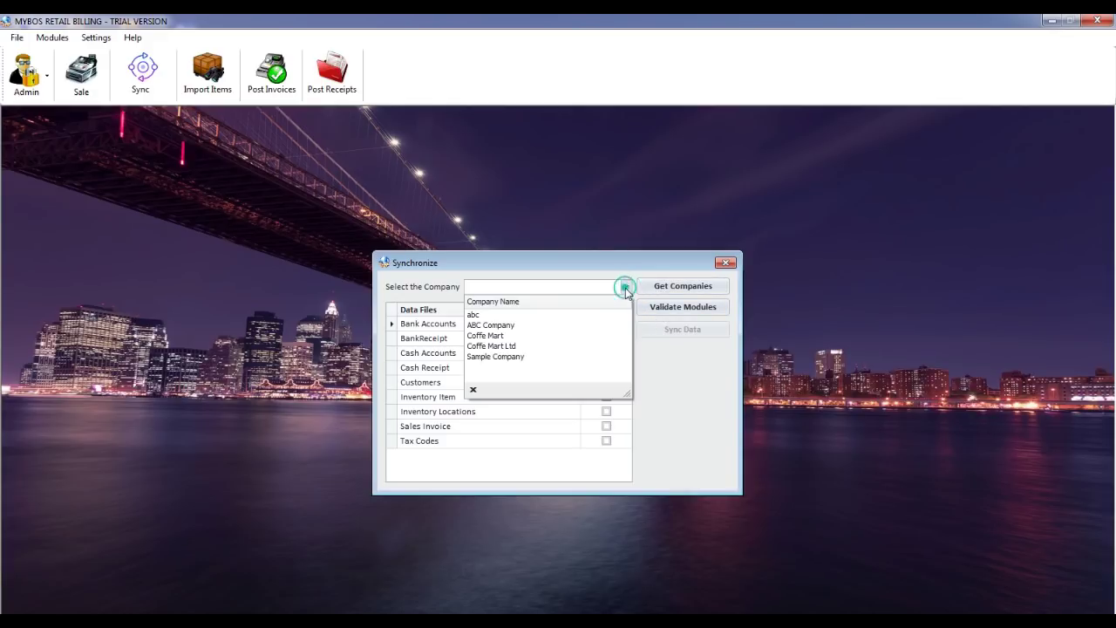
left_click(515, 347)
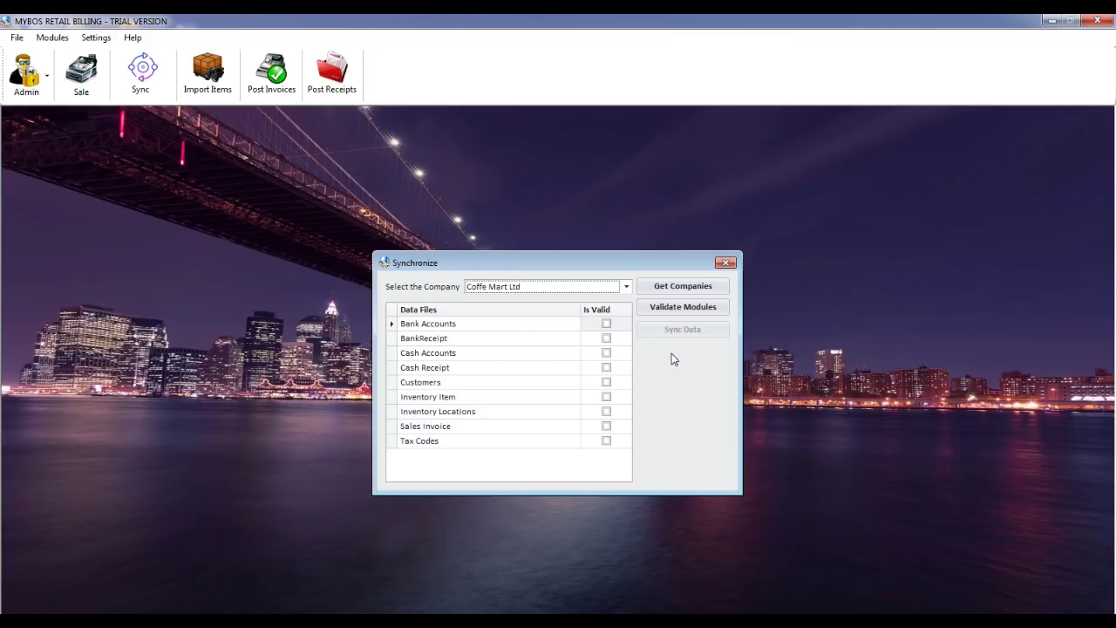
left_click(681, 312)
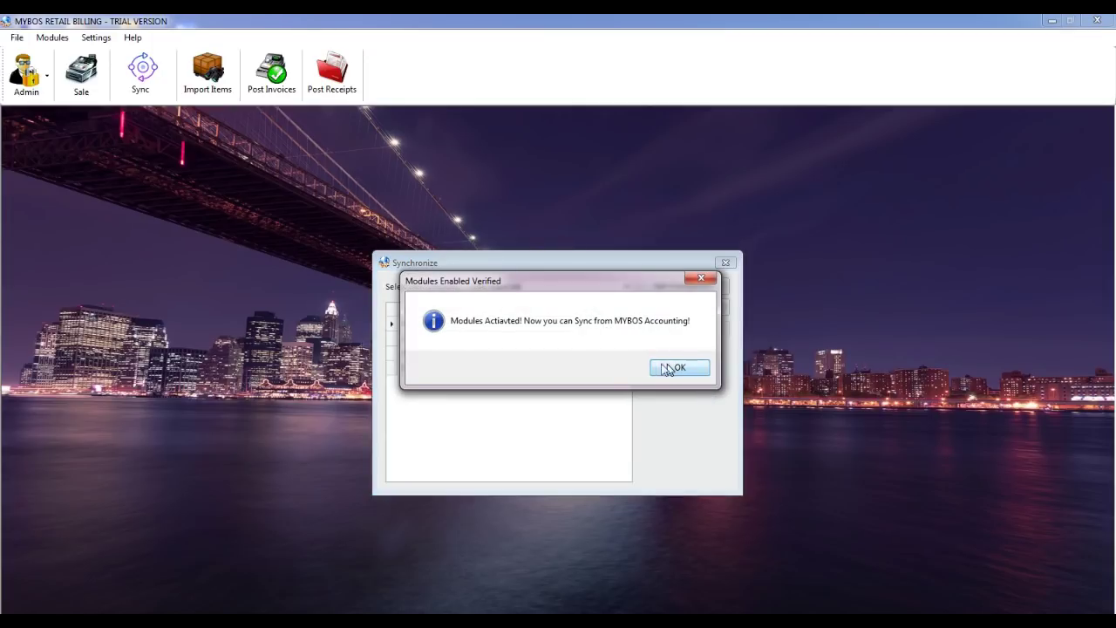
left_click(685, 373)
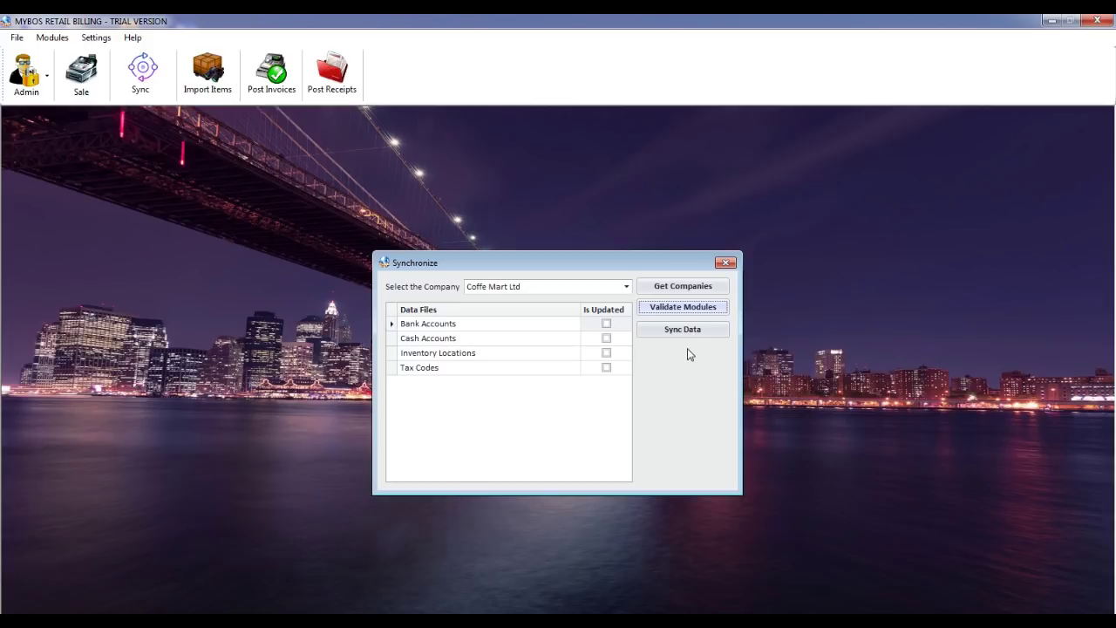
left_click(679, 332)
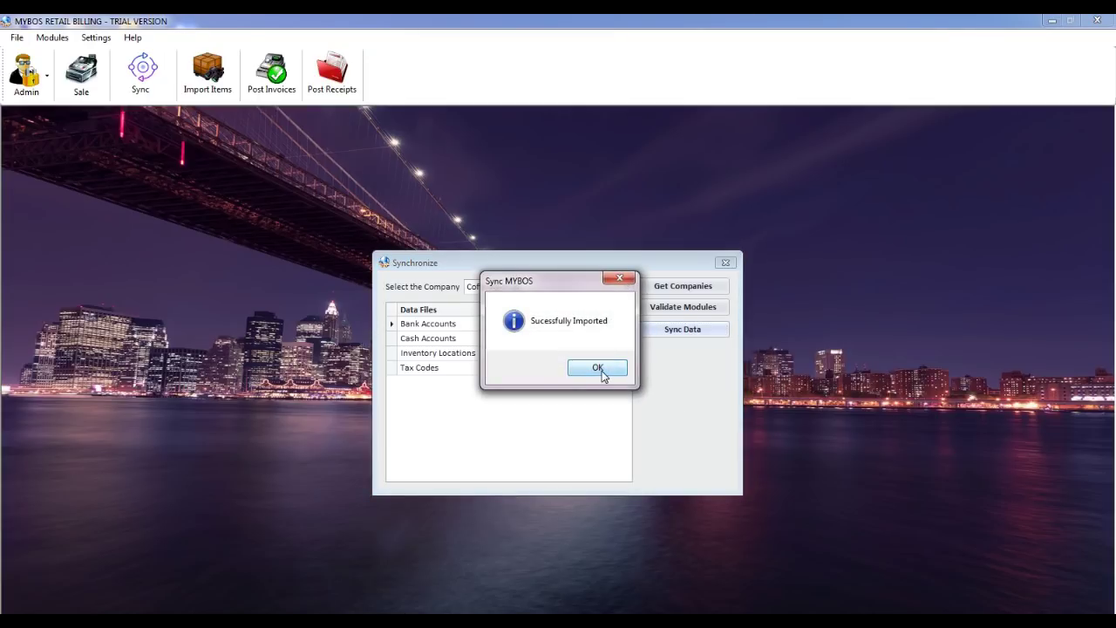
left_click(599, 368)
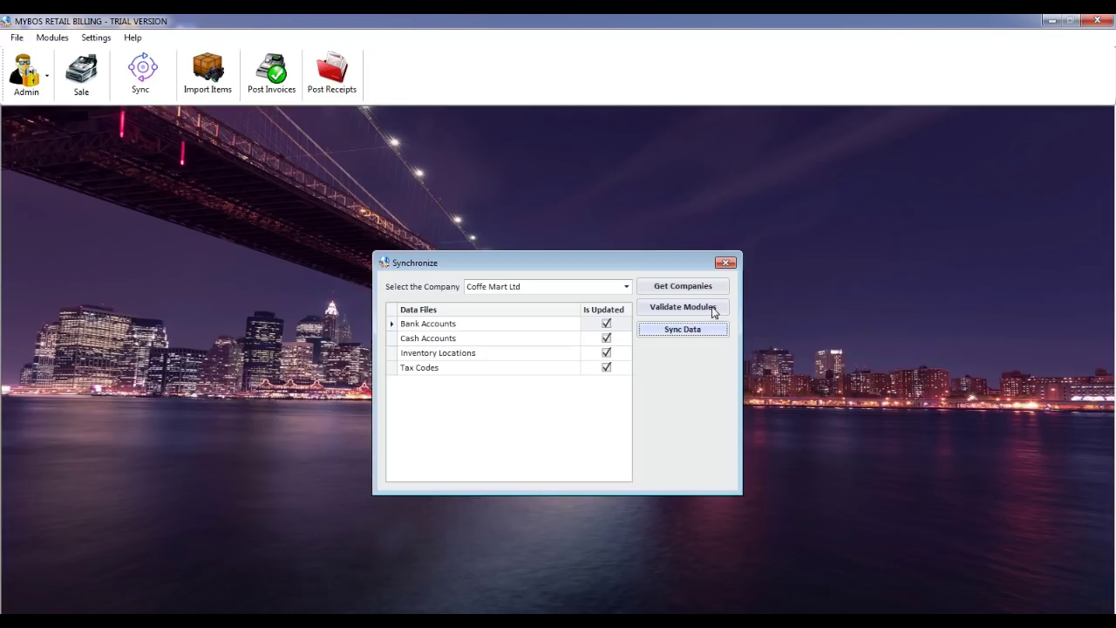
left_click(724, 263)
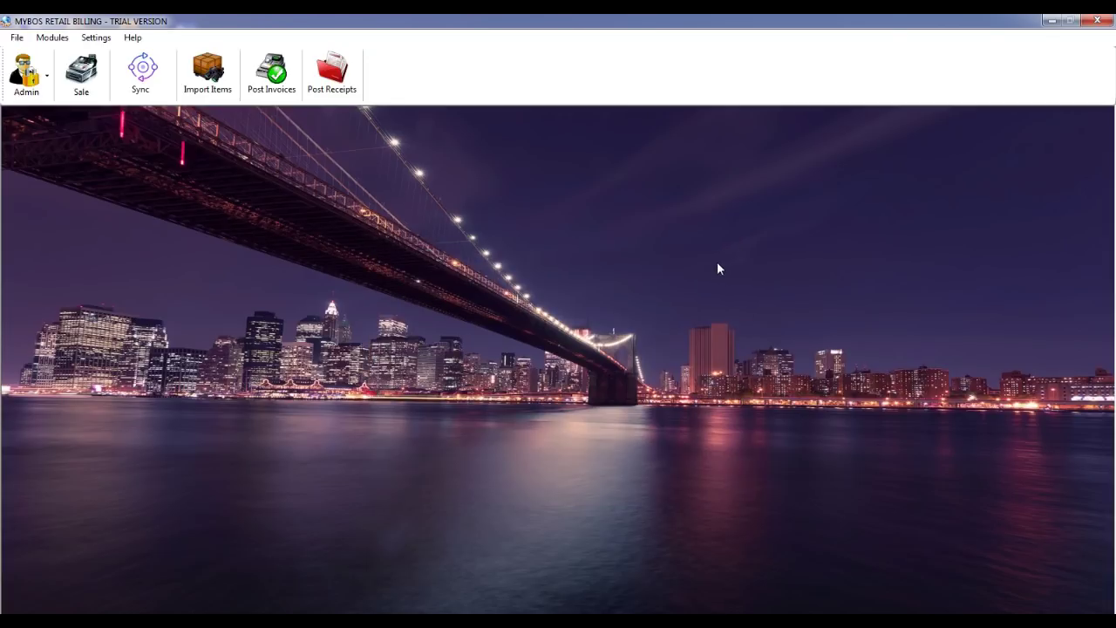
Open the Settings menu to see the setup options.
left_click(96, 37)
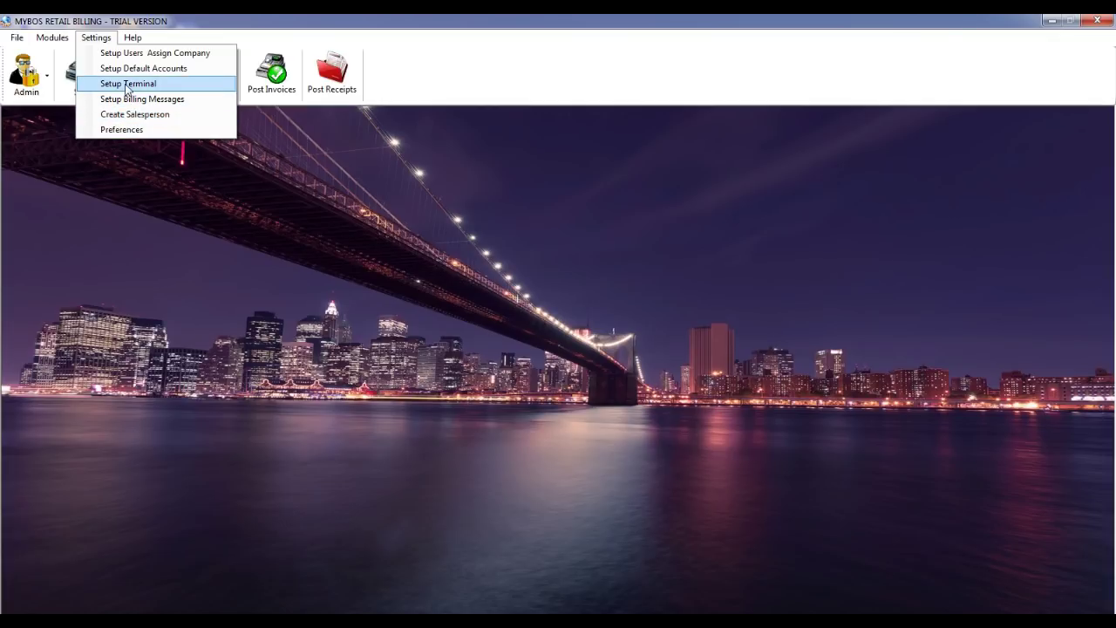
Add and save a new terminal named Shop1 with prefix SH.
left_click(128, 84)
left_click(668, 428)
left_click(509, 445)
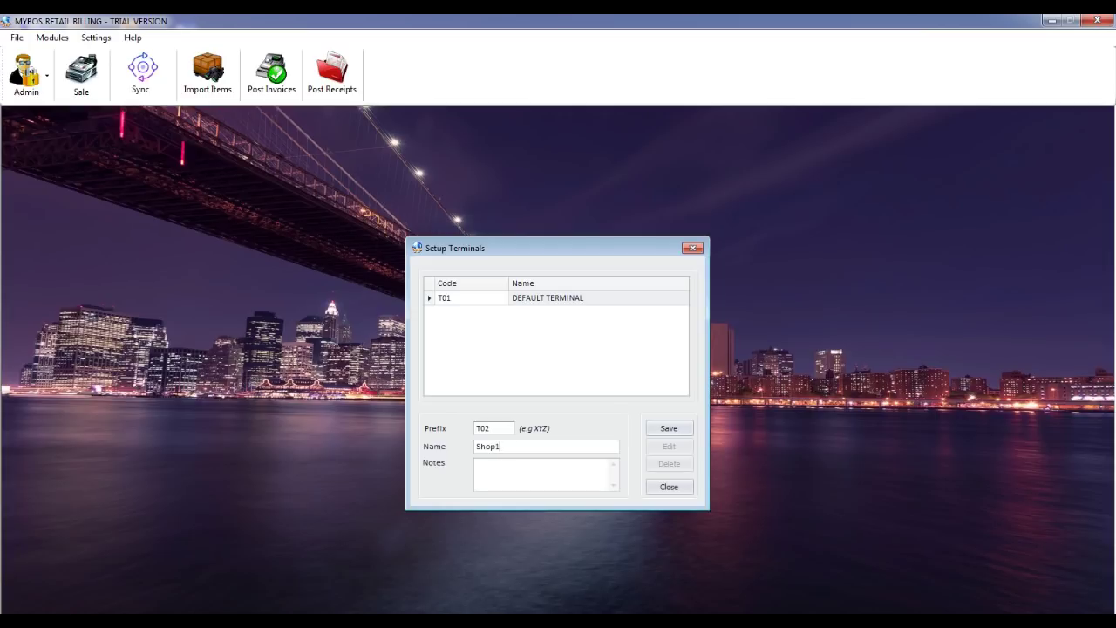
double_click(485, 428)
type("SH")
left_click(500, 428)
left_click(669, 429)
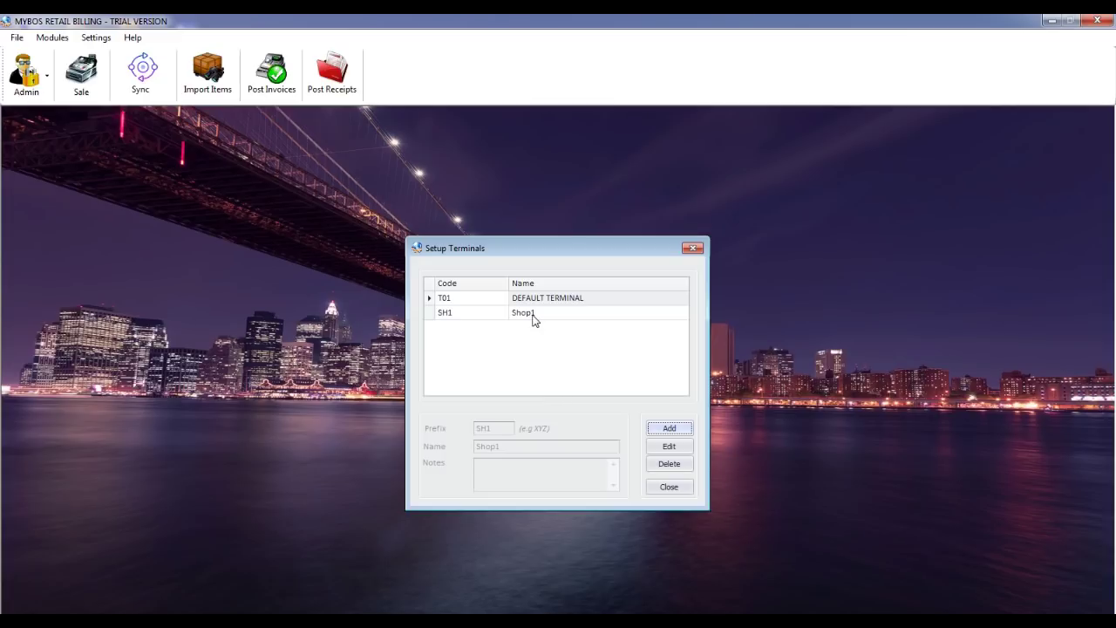
left_click(669, 487)
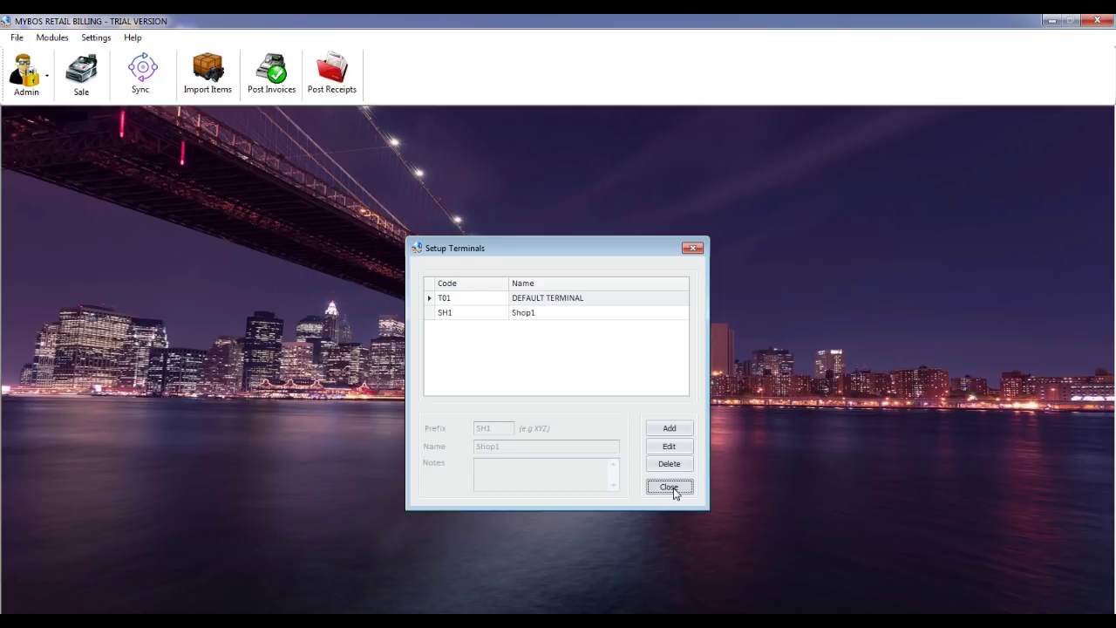
left_click(673, 487)
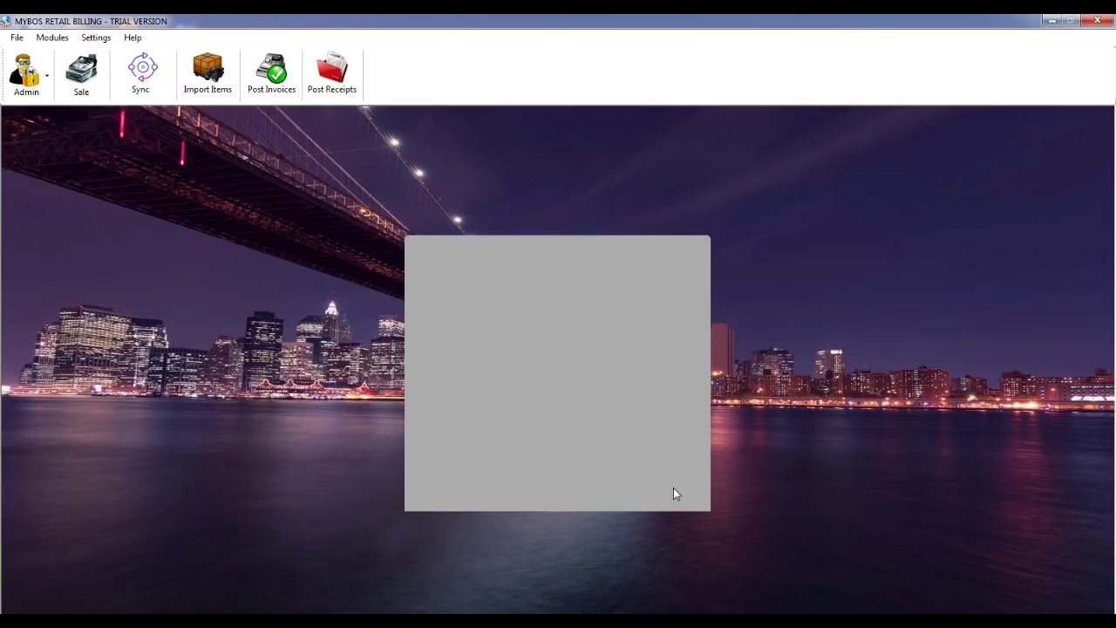
left_click(108, 40)
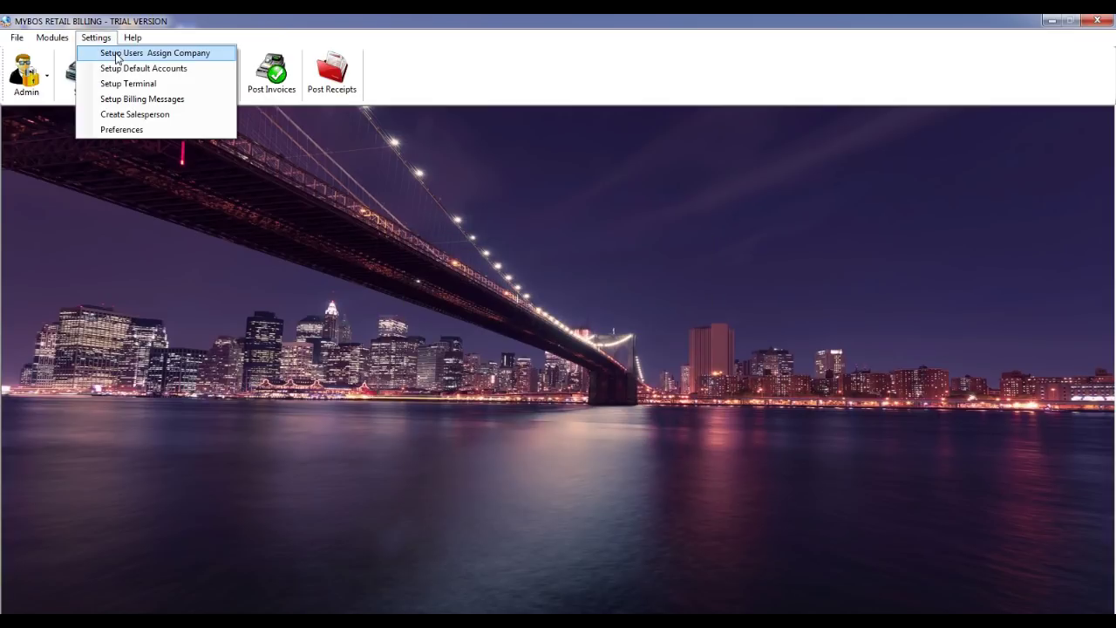
Start a new POS user in Setup Users Assign Company and enter its user name.
left_click(140, 52)
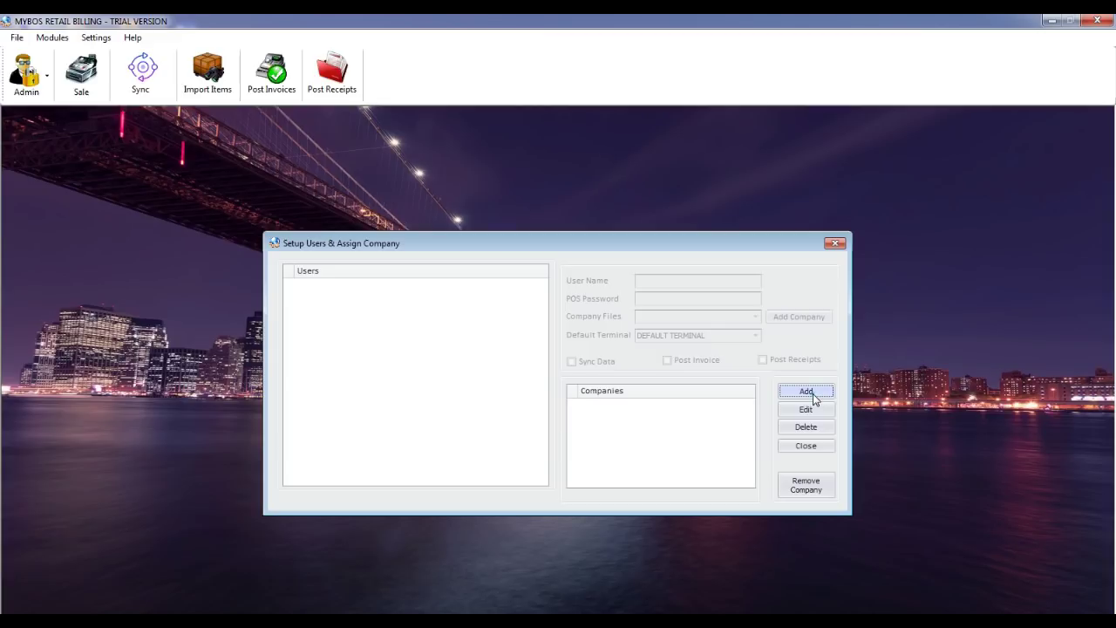
left_click(815, 394)
left_click(688, 292)
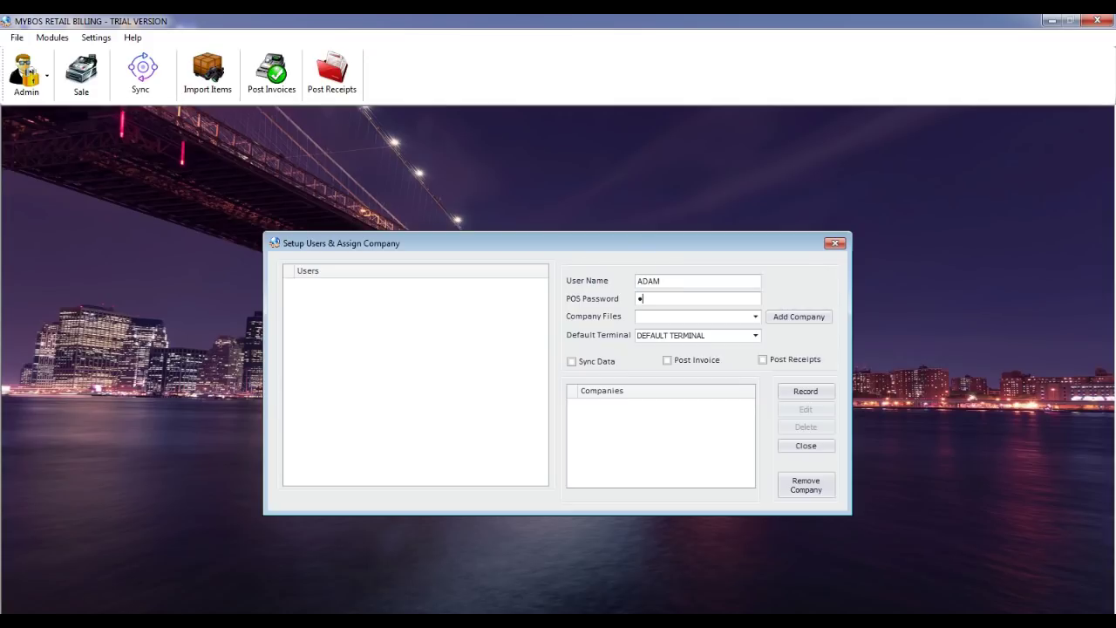
Assign Coffe Mart Ltd with default terminal Shop1, allow invoice and receipt posting, and record the user.
left_click(753, 319)
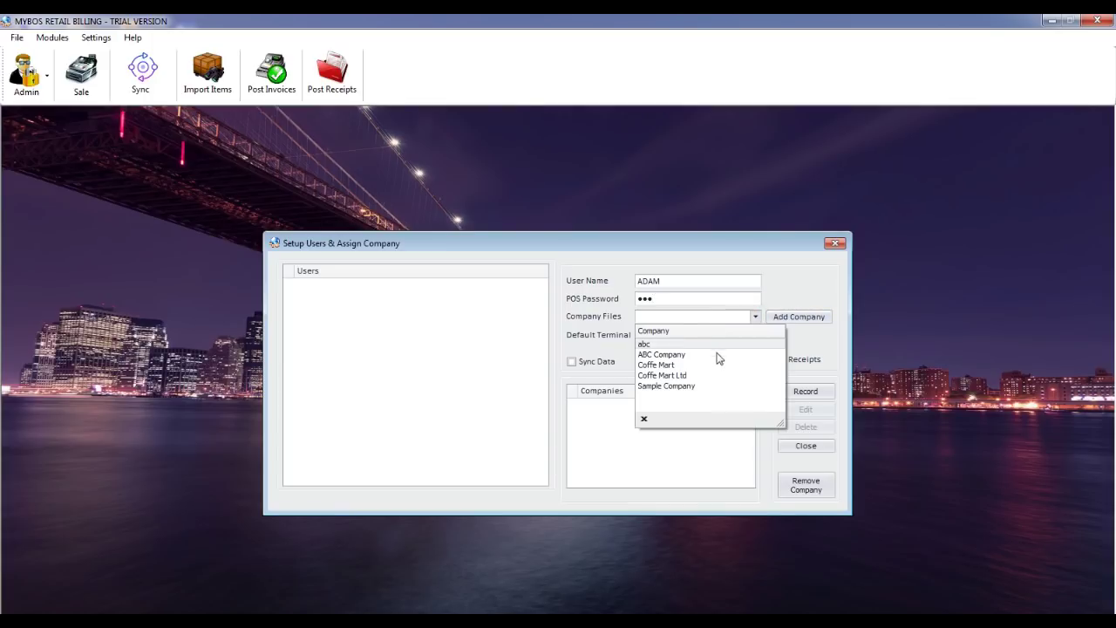
left_click(704, 376)
left_click(803, 317)
left_click(754, 337)
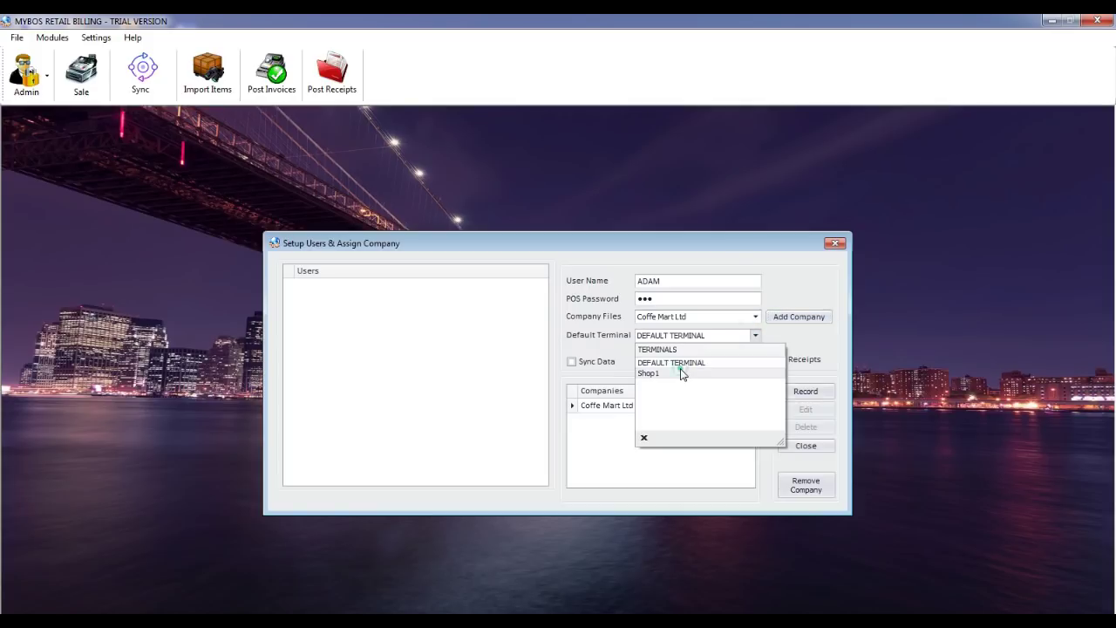
left_click(681, 373)
left_click(669, 364)
left_click(767, 363)
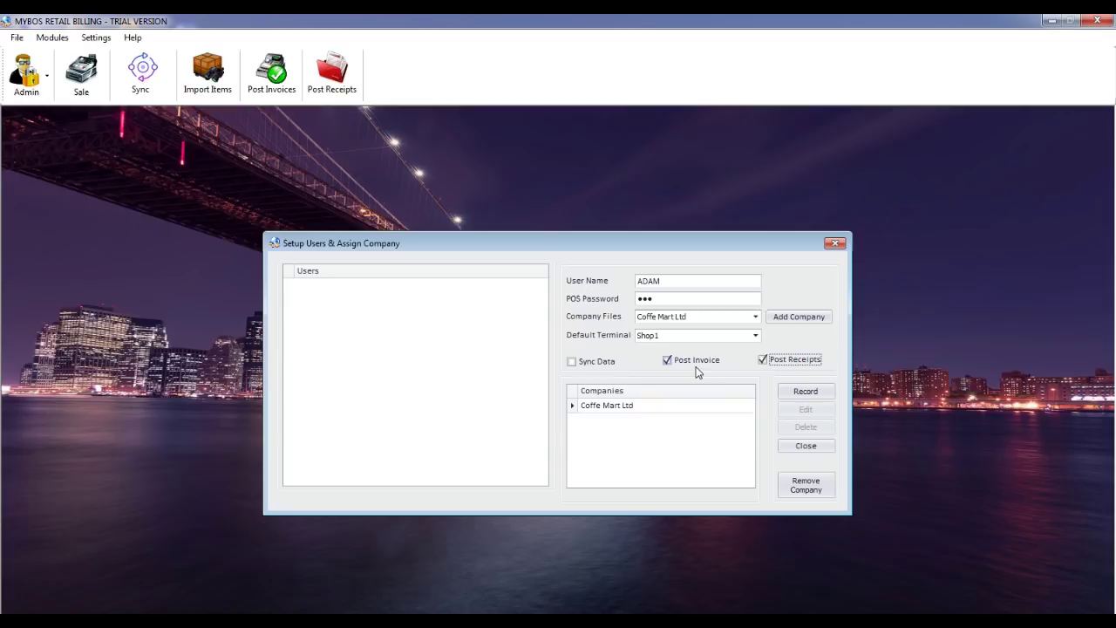
left_click(807, 391)
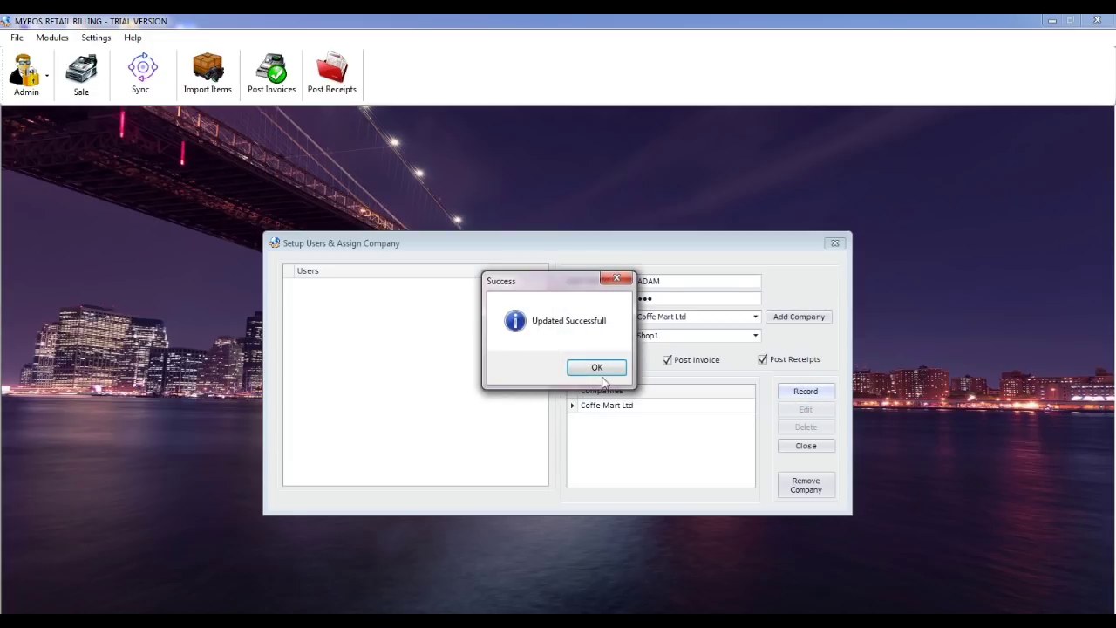
left_click(600, 367)
left_click(834, 244)
Set Coffe Mart Ltd's default accounts to Cash at Shop 1 and HSBC Bank Ltd, and save.
left_click(94, 38)
left_click(143, 68)
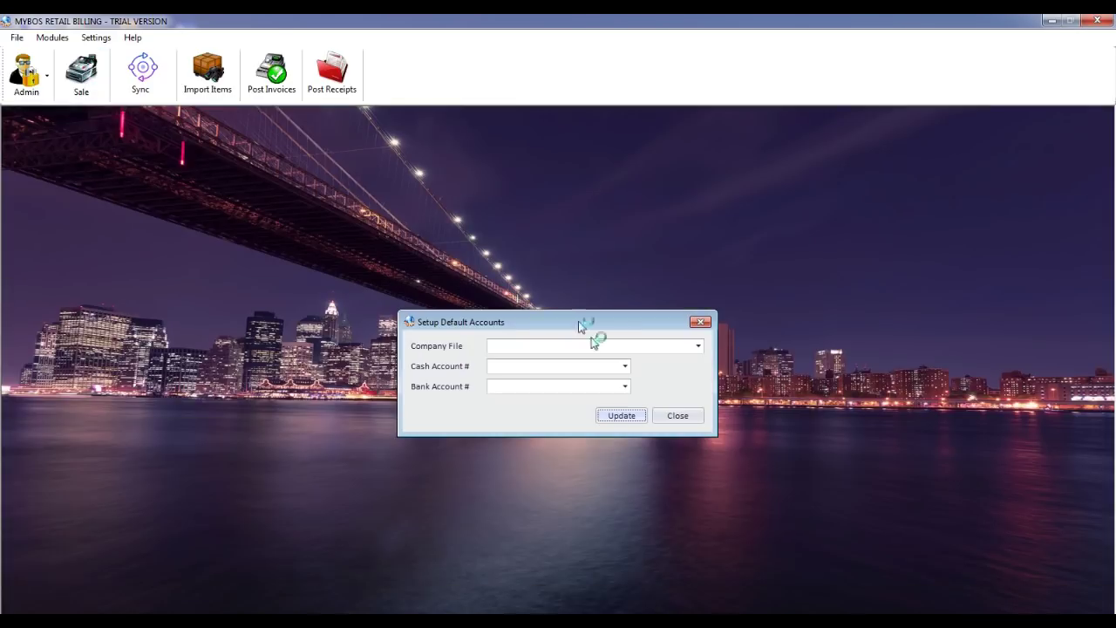
left_click(699, 348)
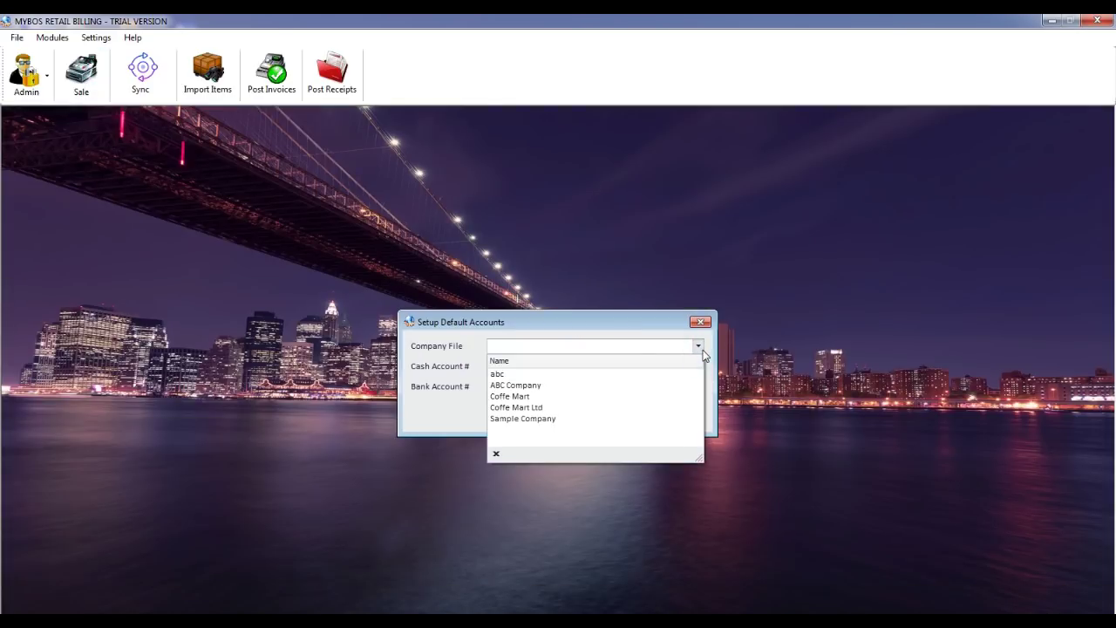
left_click(549, 408)
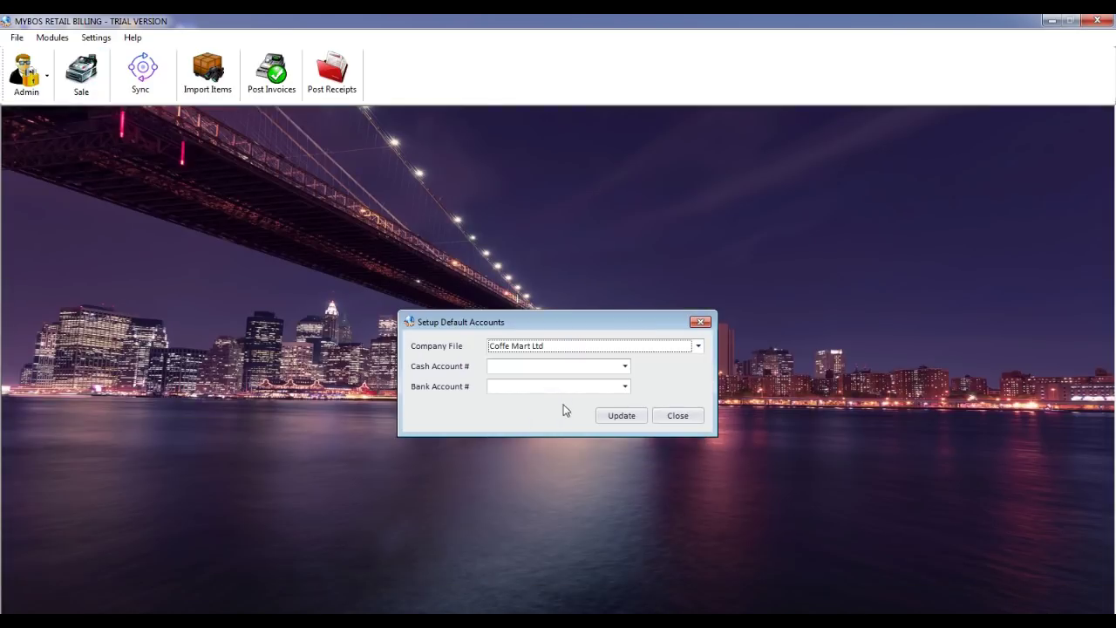
left_click(624, 367)
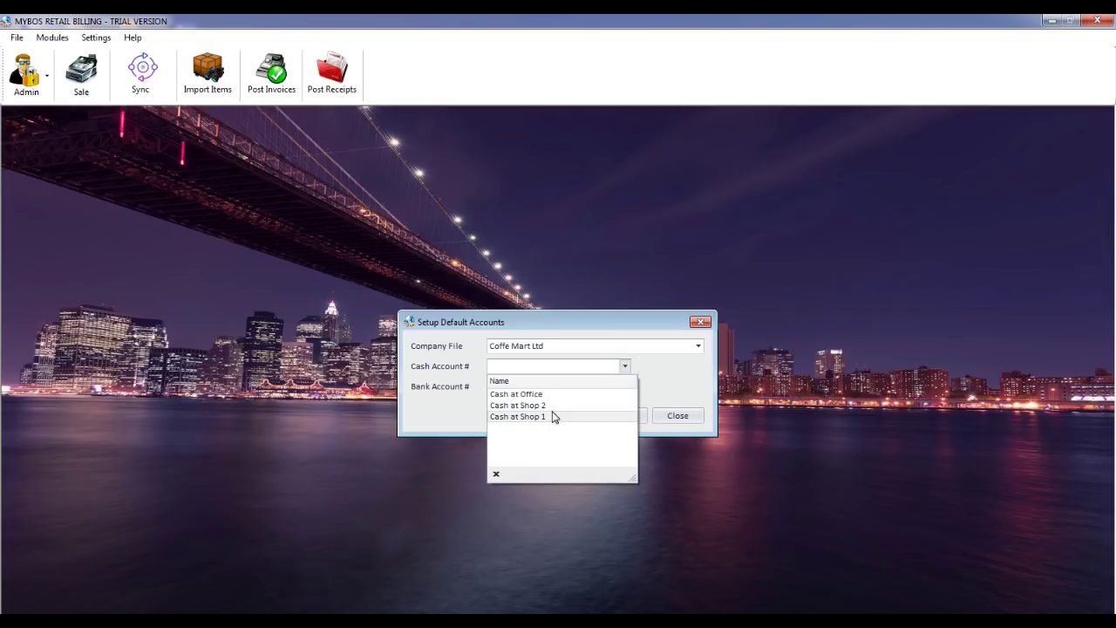
left_click(552, 415)
left_click(624, 387)
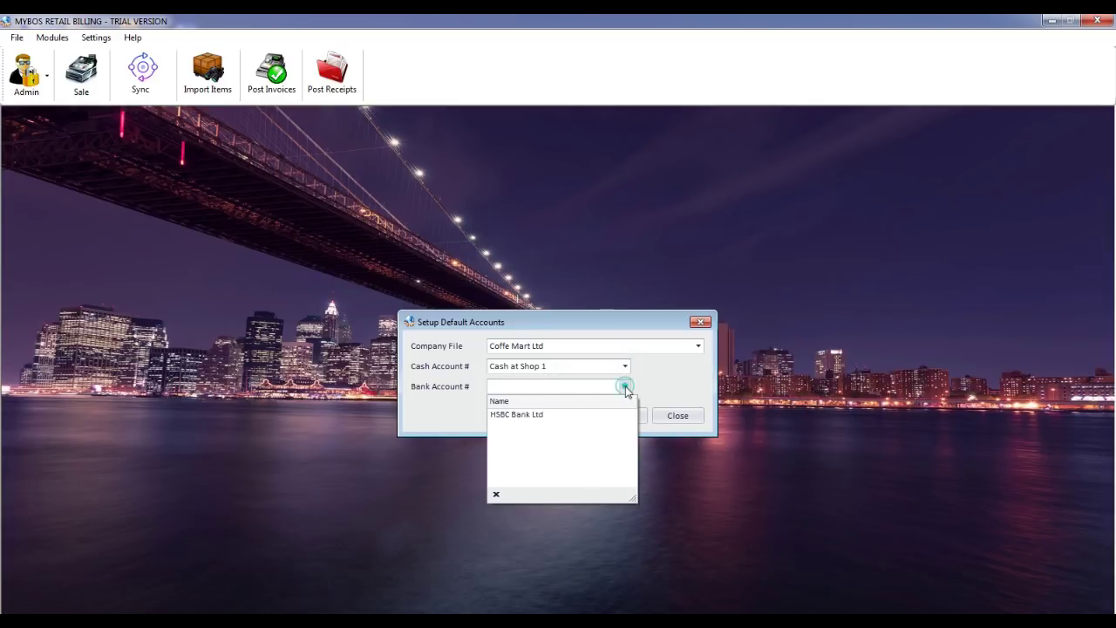
left_click(565, 413)
left_click(615, 421)
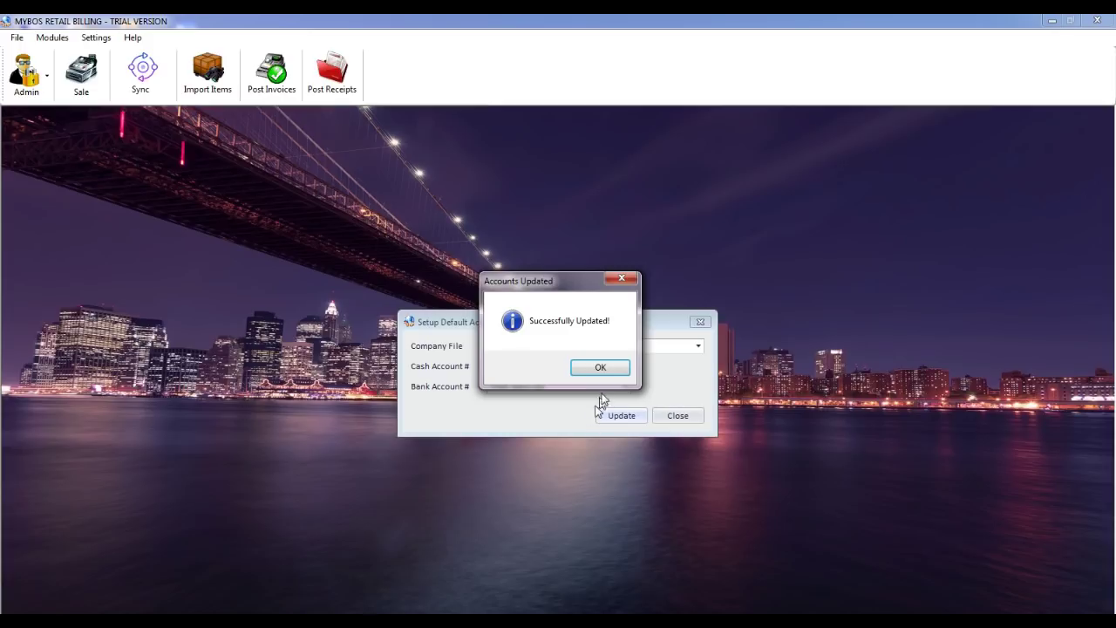
left_click(607, 372)
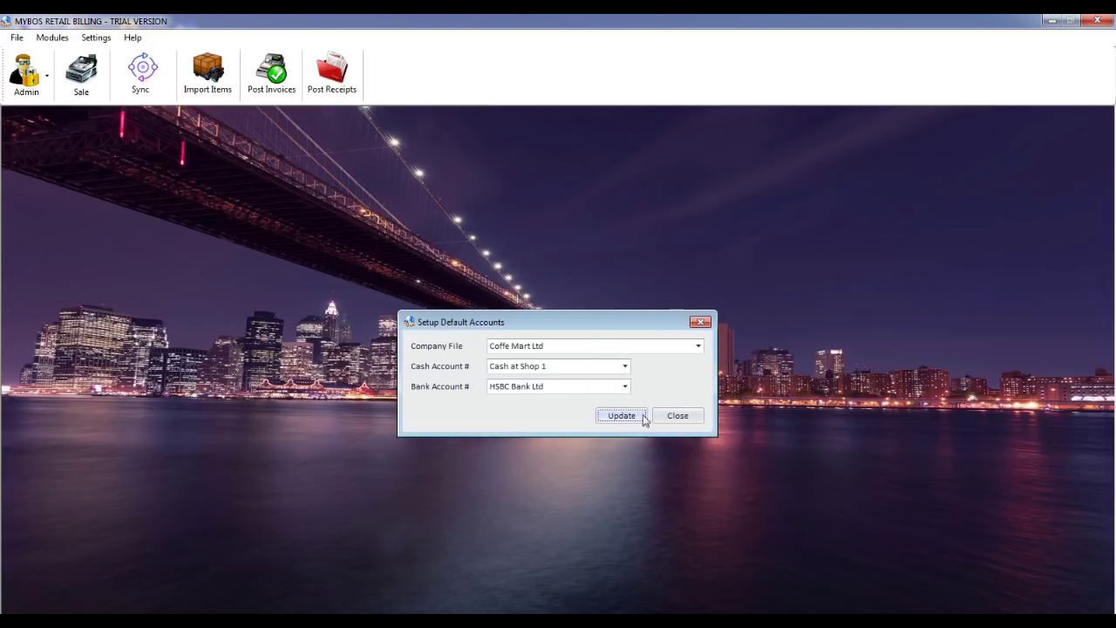
left_click(671, 419)
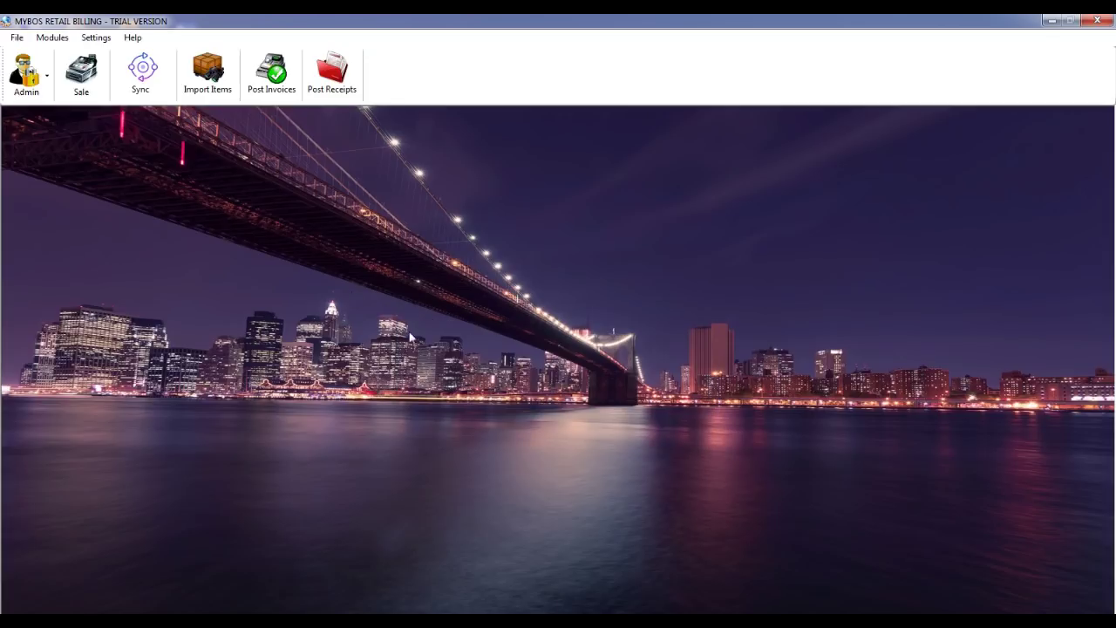
left_click(96, 38)
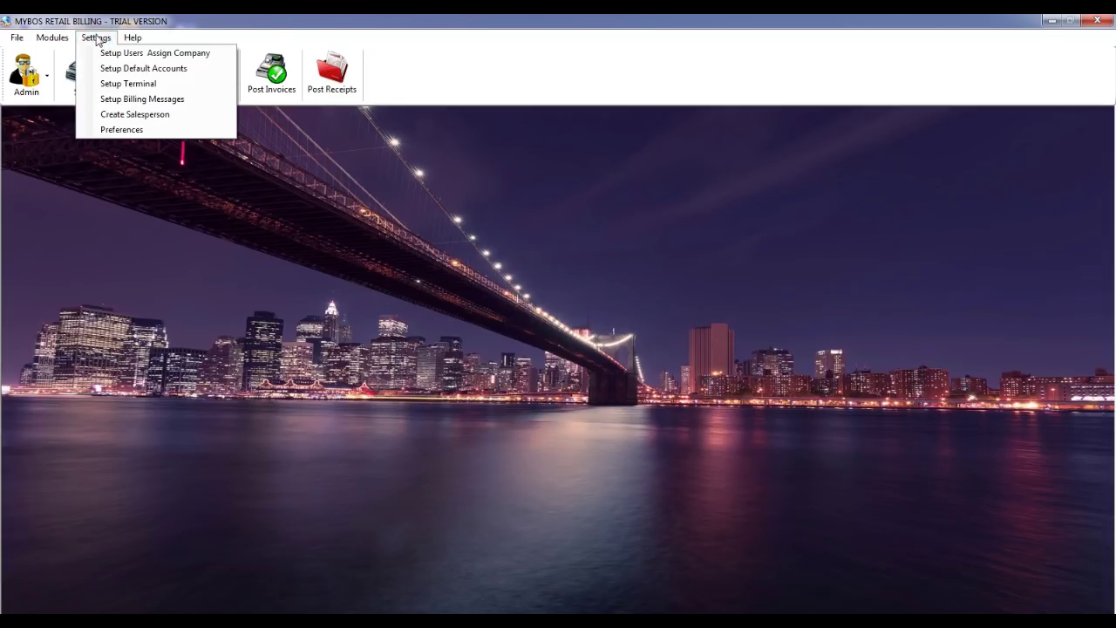
left_click(111, 102)
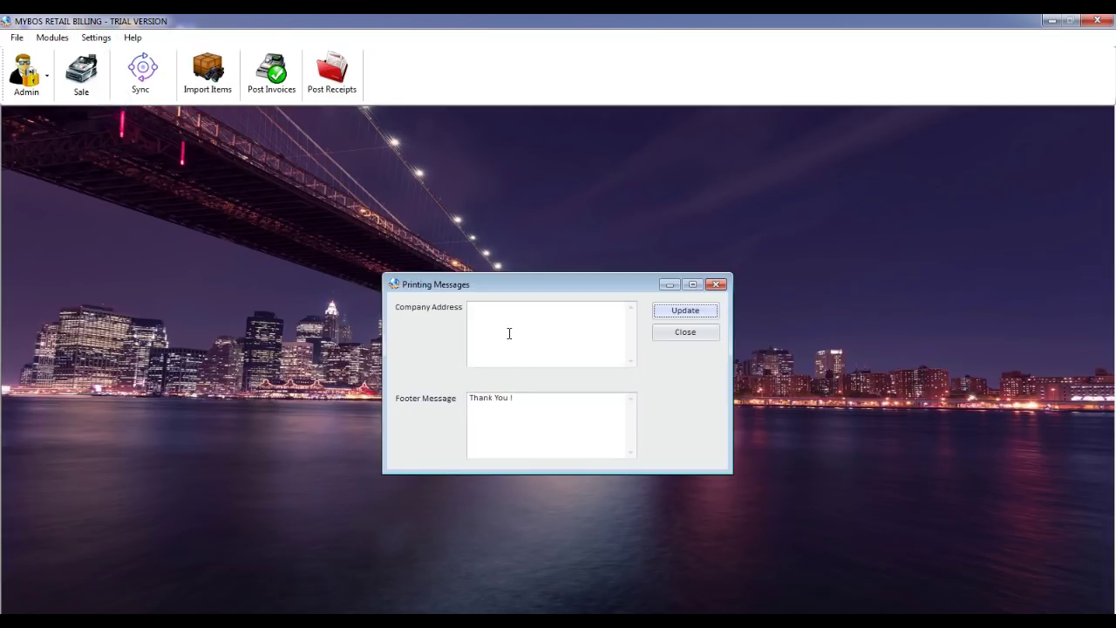
left_click(509, 326)
left_click(530, 403)
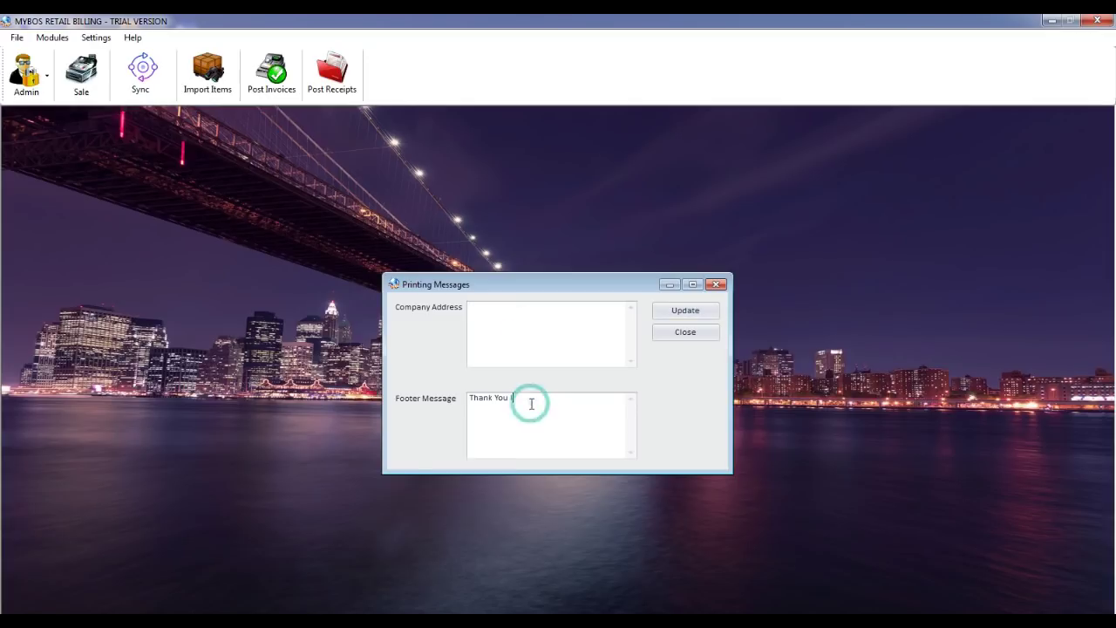
left_click(516, 303)
left_click(689, 338)
Create and save a new salesperson with its code and name.
left_click(96, 38)
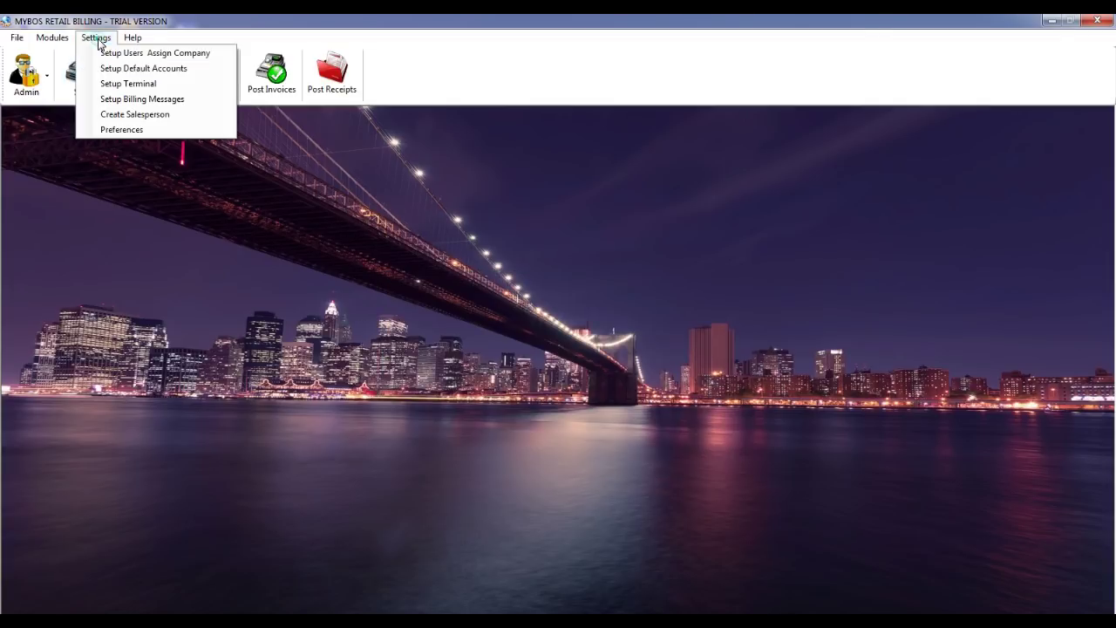
left_click(121, 114)
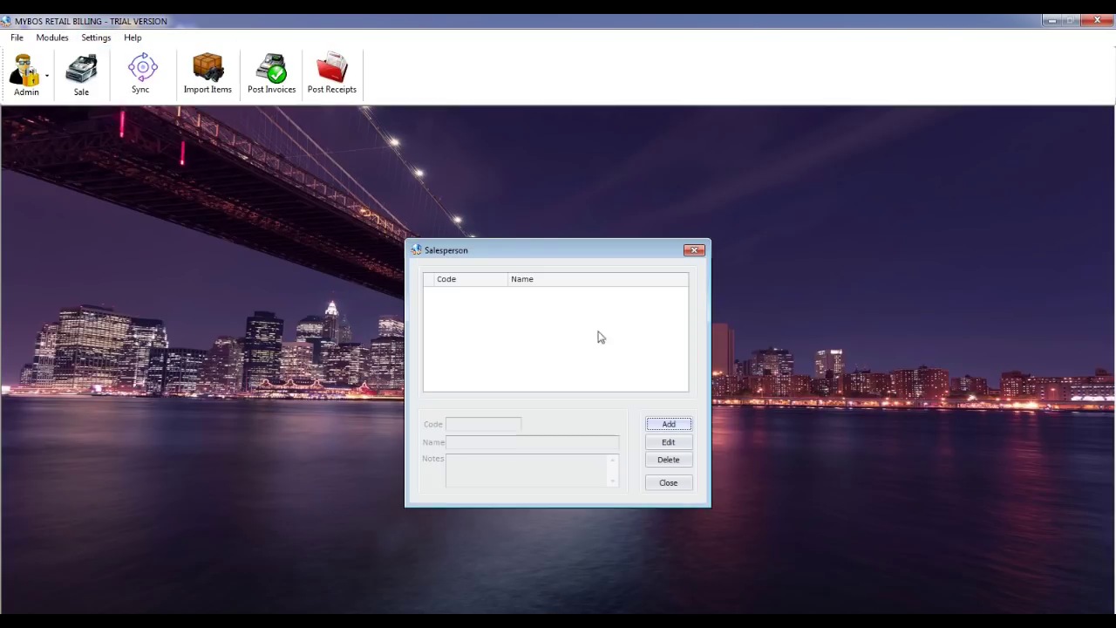
left_click(655, 424)
left_click(460, 427)
type("ADAM")
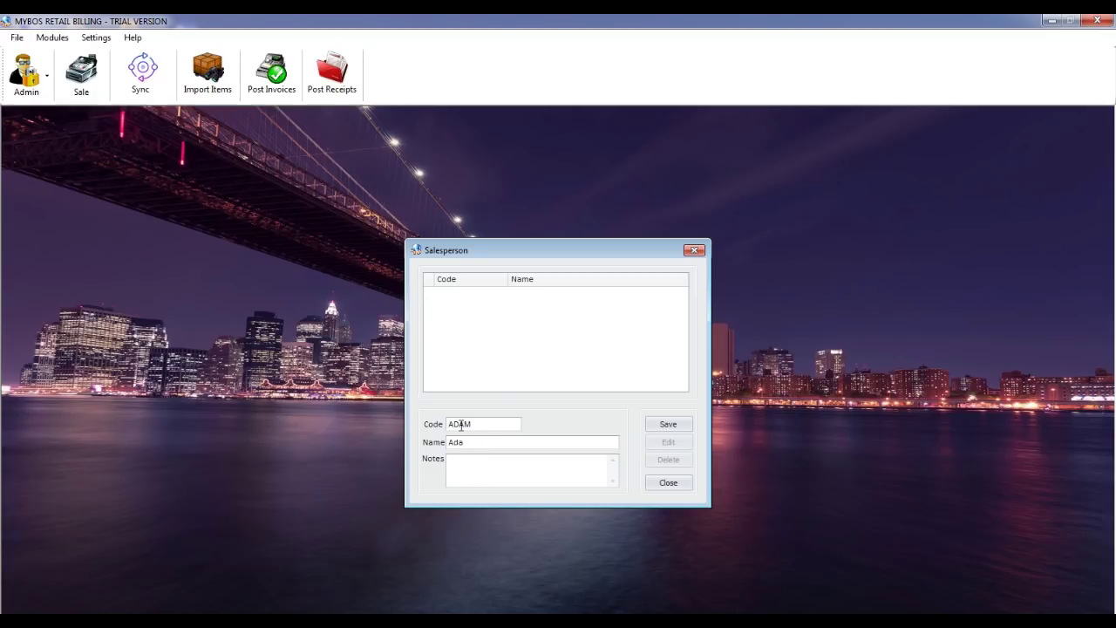
left_click(659, 426)
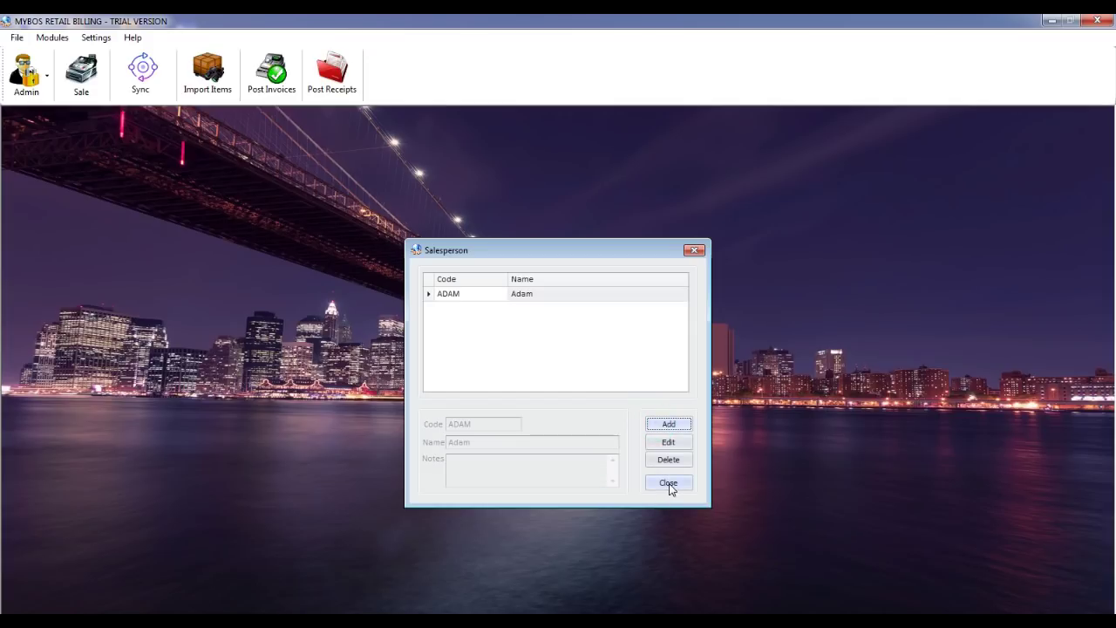
left_click(669, 483)
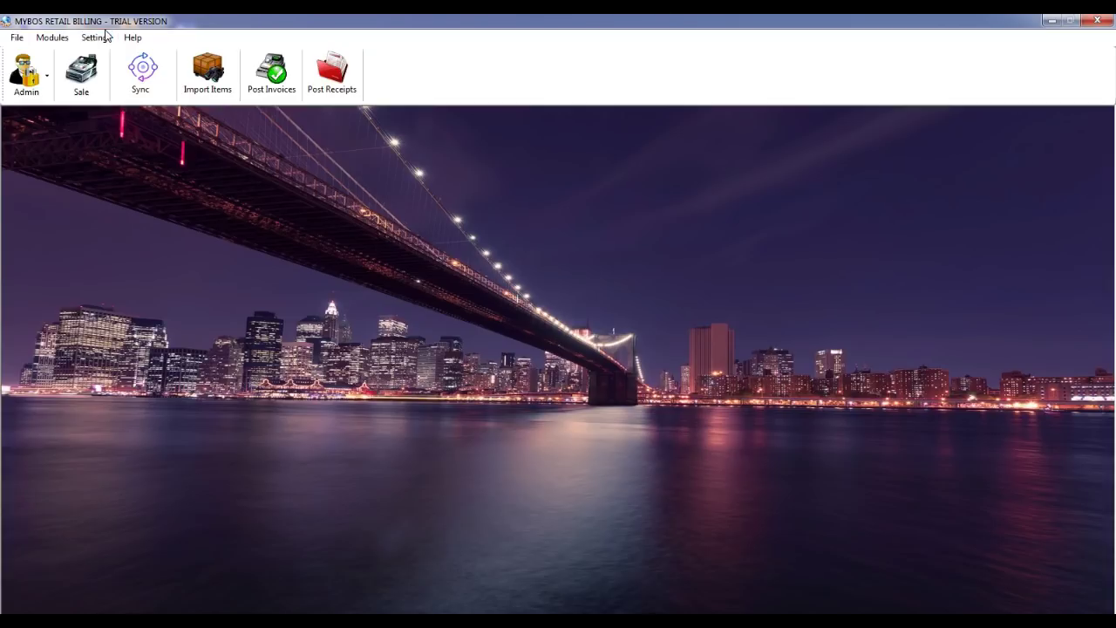
left_click(106, 34)
Save Coffe Mart Ltd preferences: customer Shop1 Cash Customer, location Shop 1, POS print preview on.
left_click(129, 128)
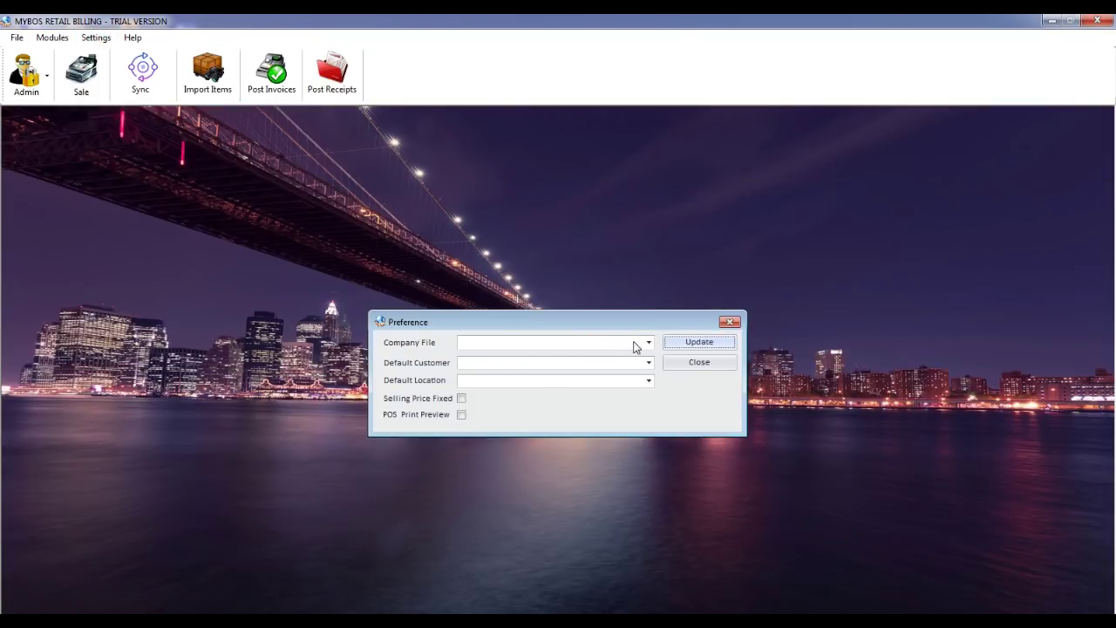
left_click(649, 342)
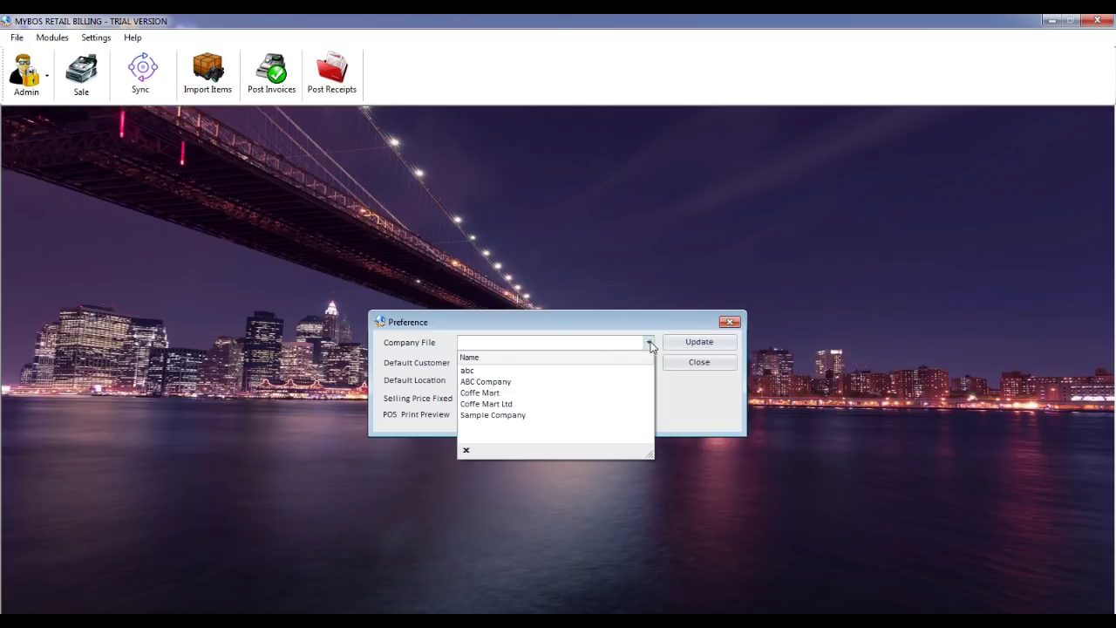
left_click(523, 403)
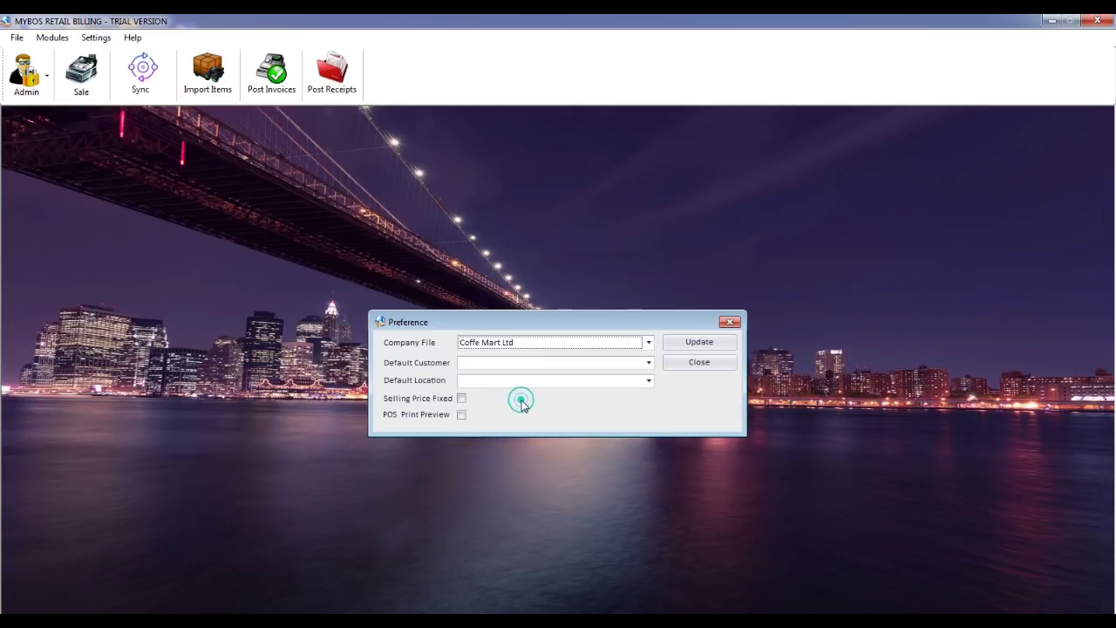
left_click(647, 362)
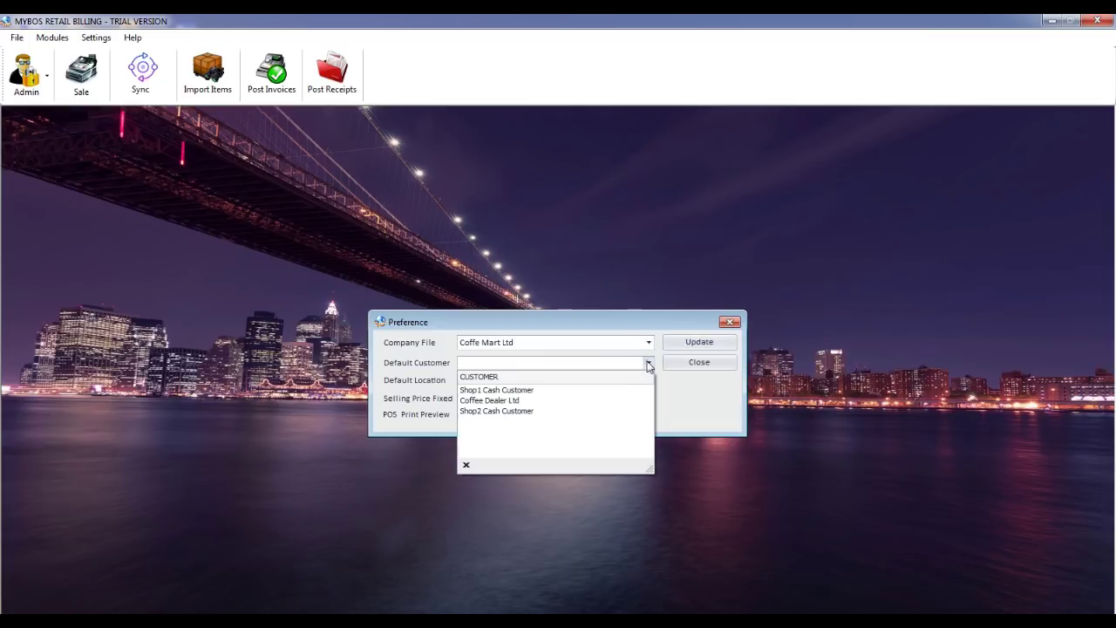
left_click(532, 390)
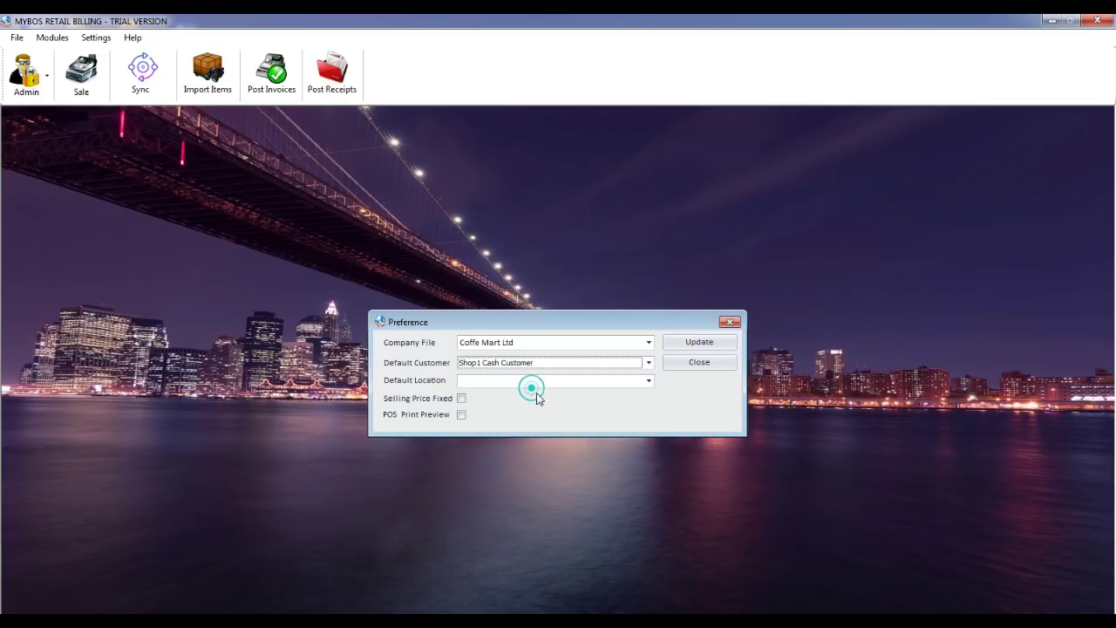
left_click(649, 380)
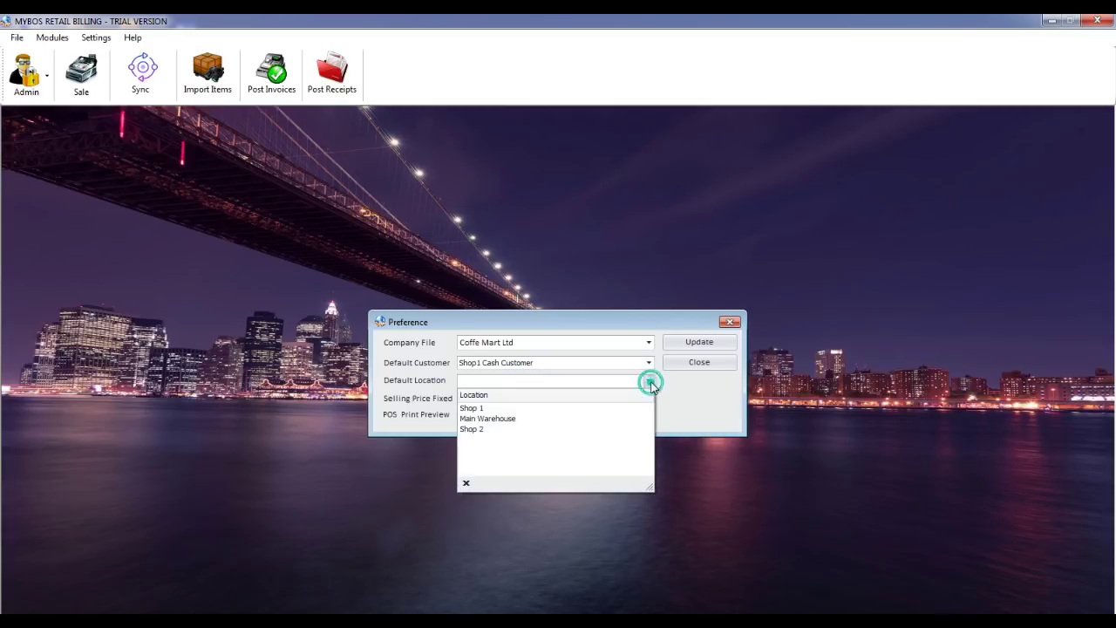
left_click(535, 407)
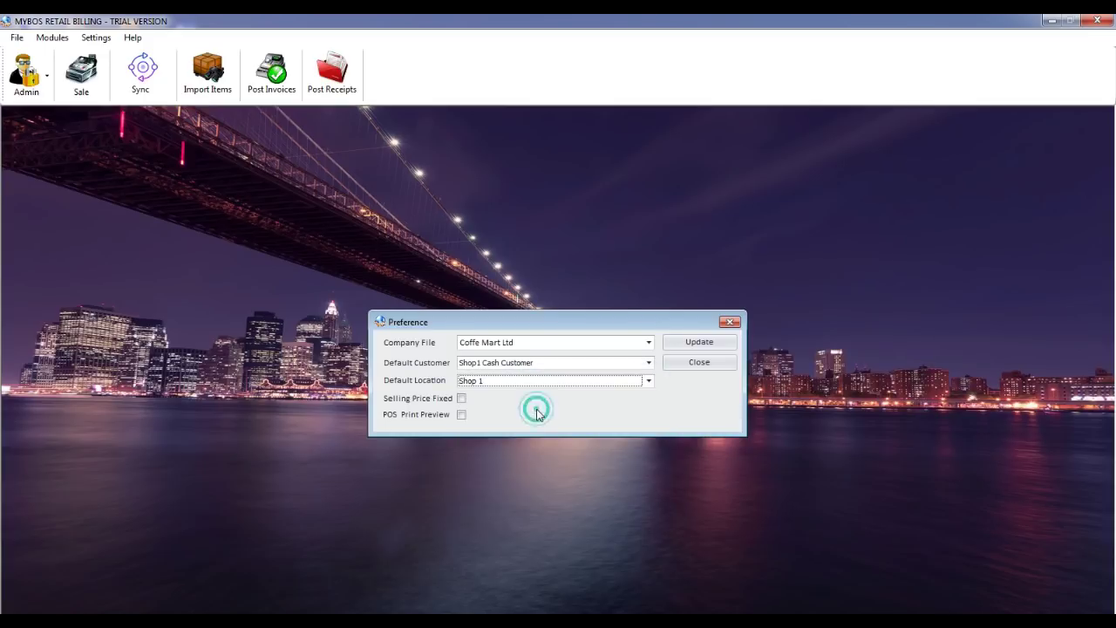
left_click(462, 414)
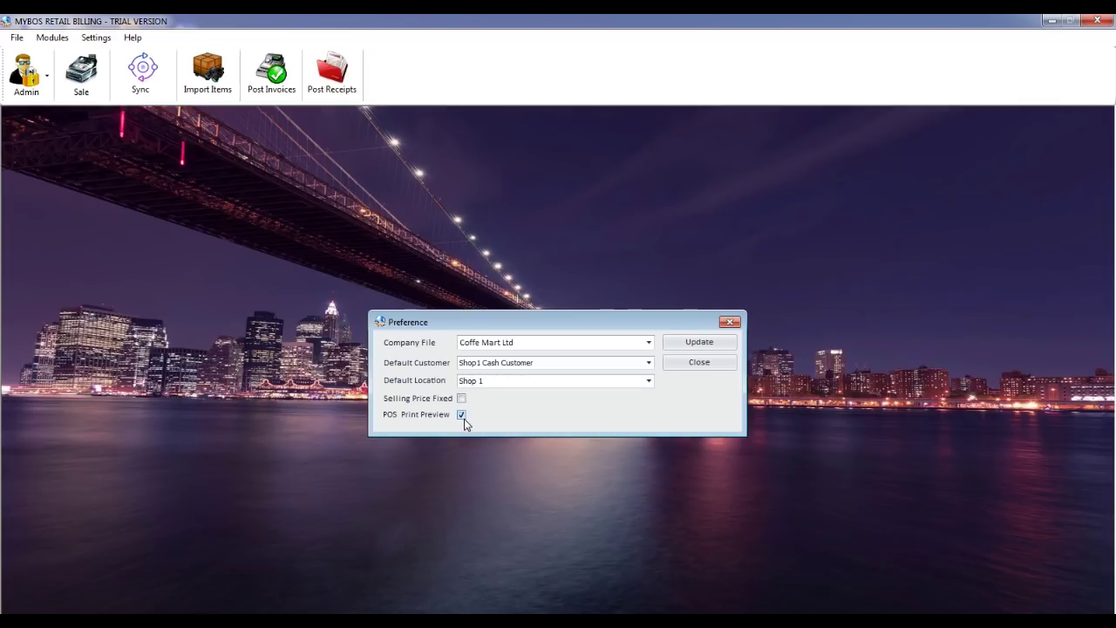
left_click(463, 416)
left_click(697, 342)
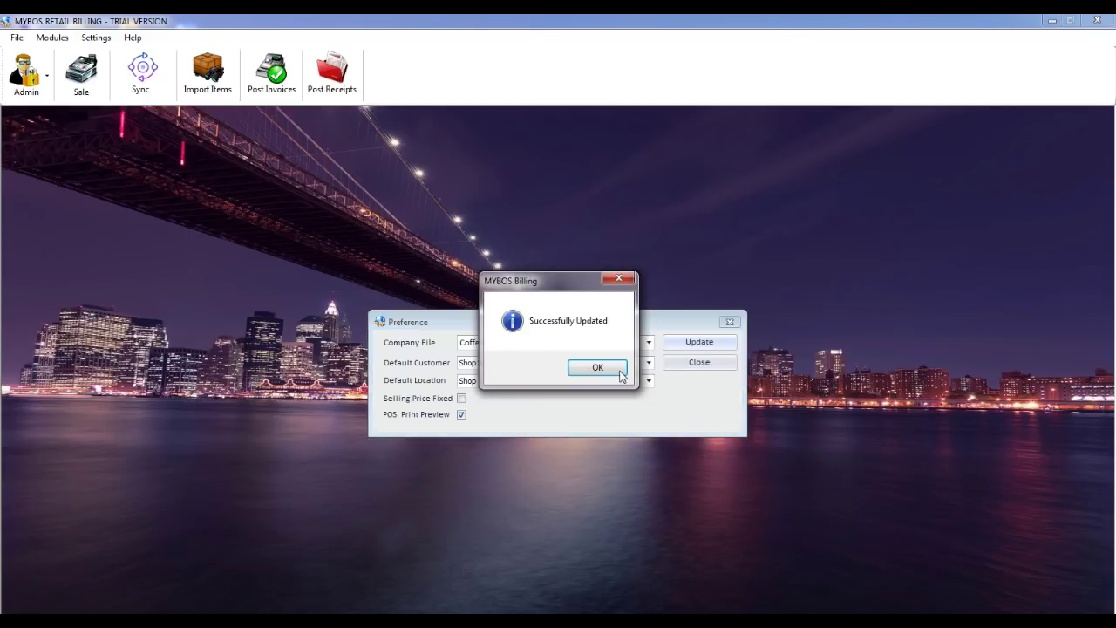
left_click(598, 367)
left_click(698, 361)
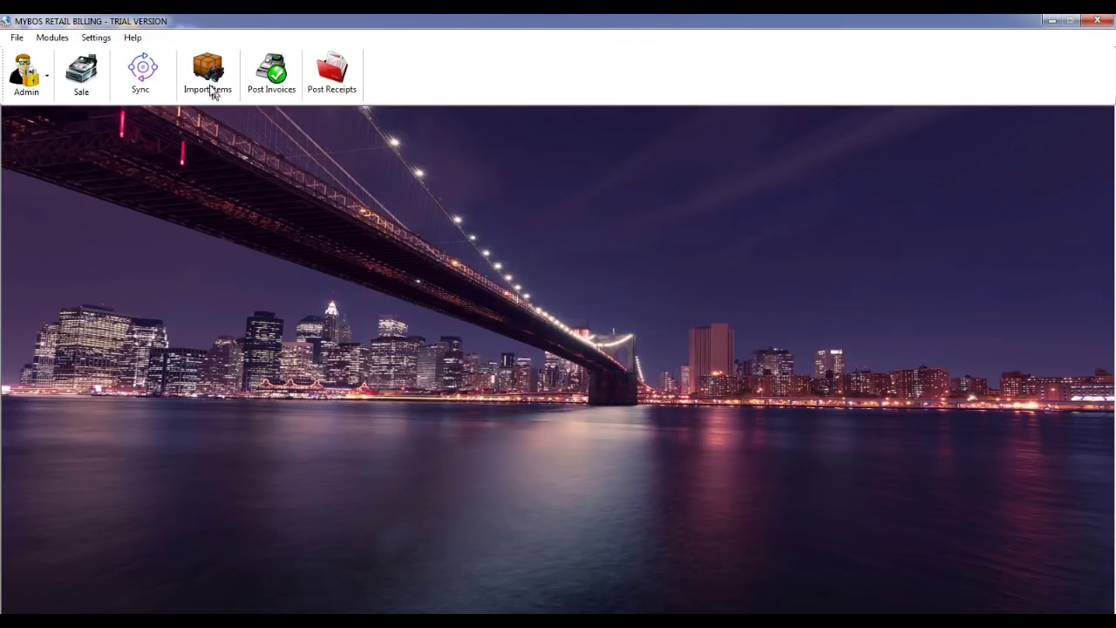
Open Item Batch Sync, then bring up Coffe Mart Ltd's Inventory Items list in MYBOS Accounting.
left_click(209, 86)
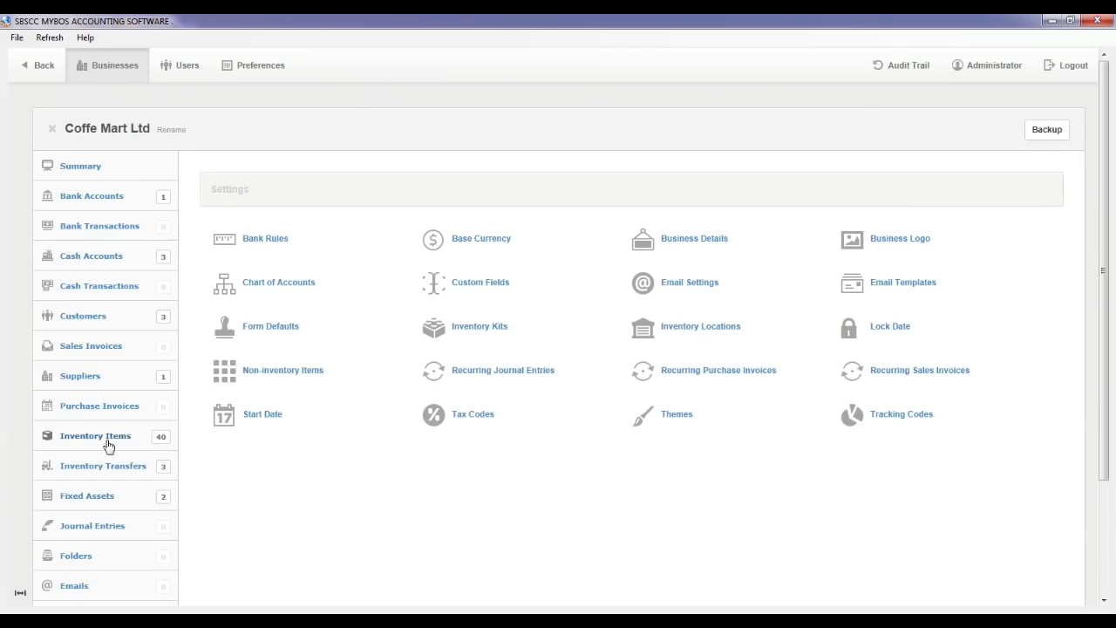
left_click(95, 435)
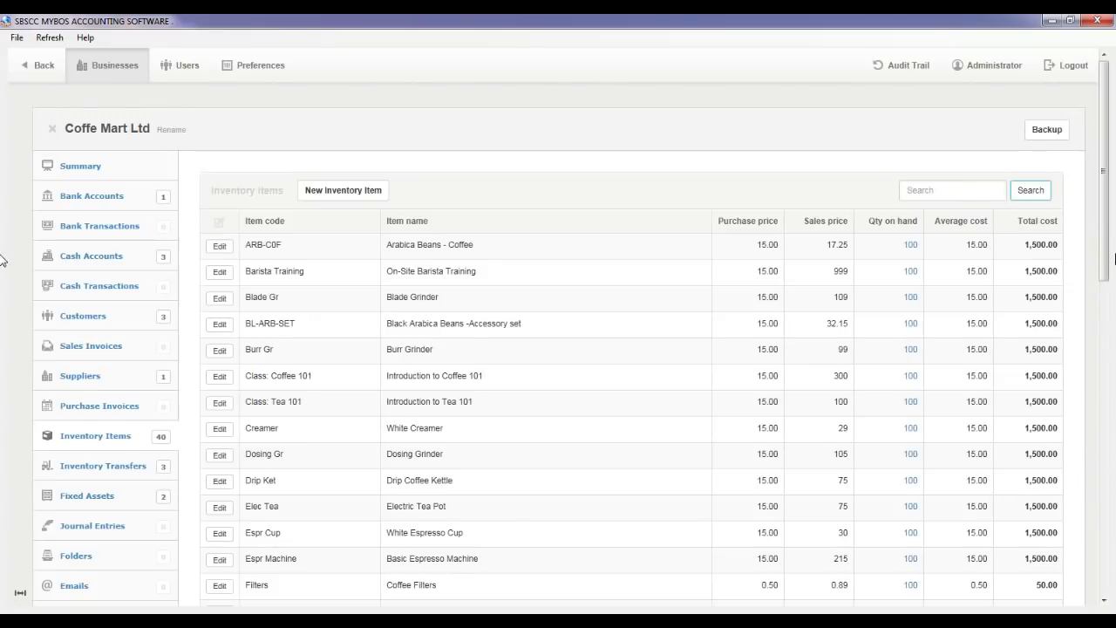
Open the inventory items Batch Update page and select all of its exported item data.
scroll(1114, 258, "down", 15)
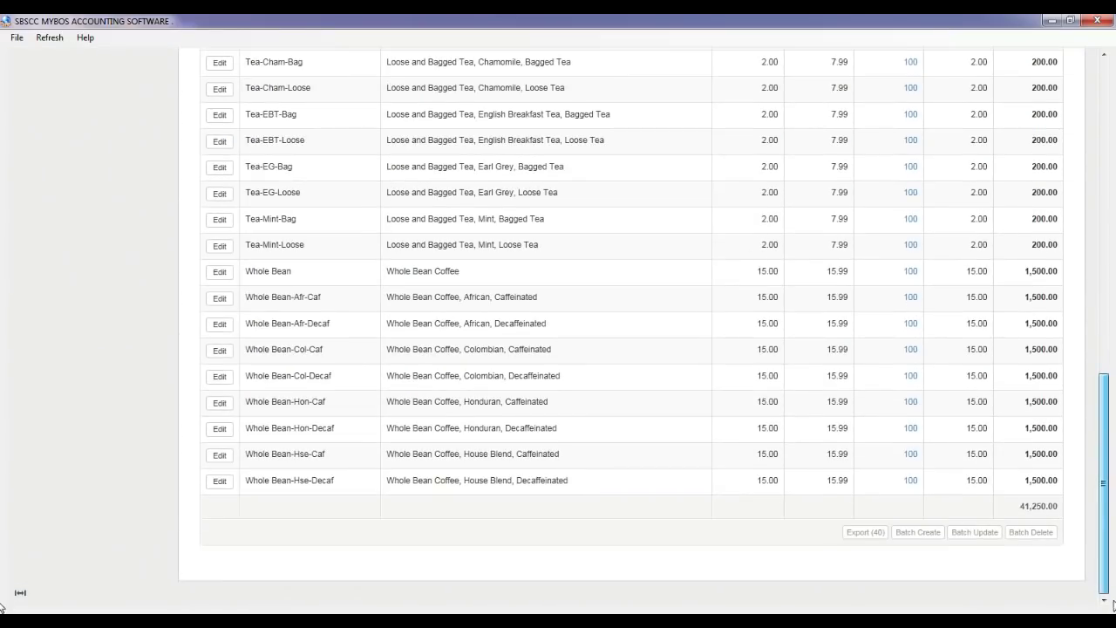
left_click(976, 532)
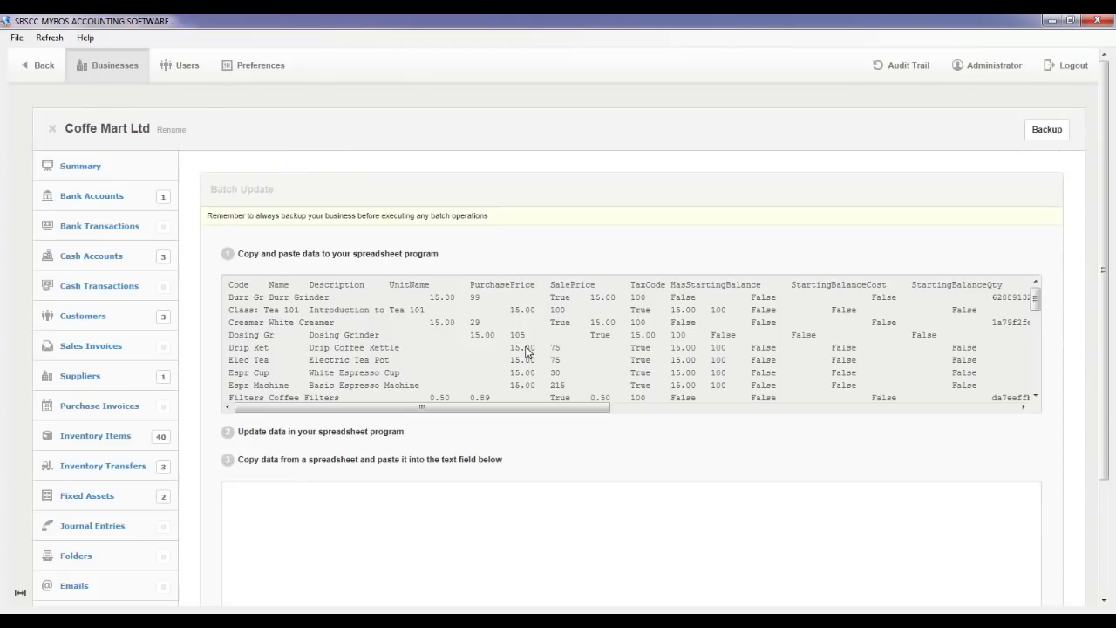
left_click(526, 350)
key("ctrl+a")
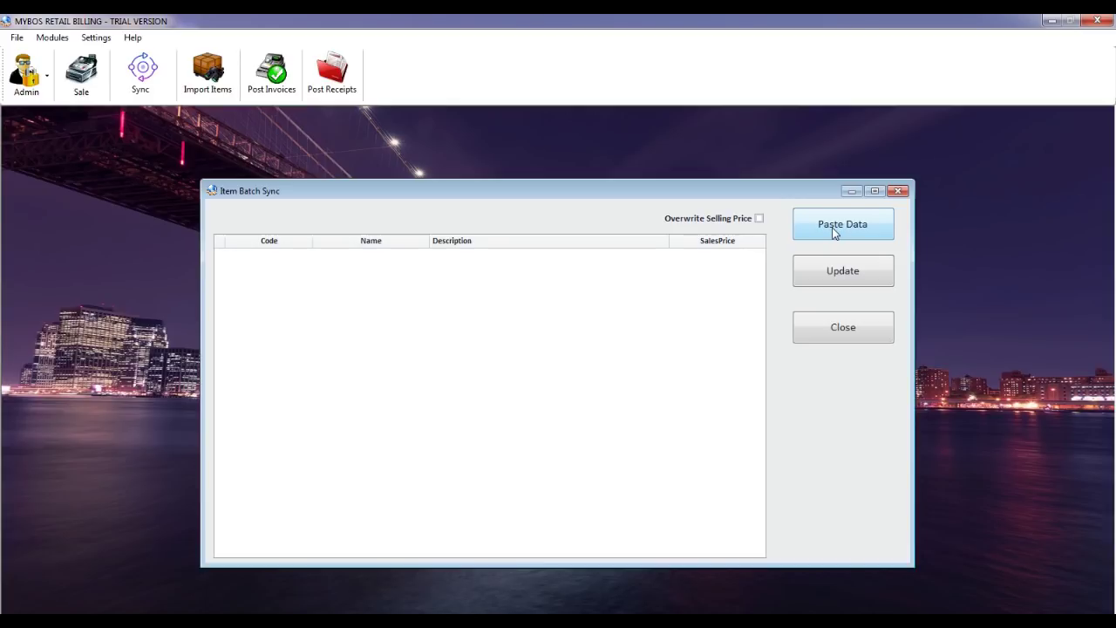
Paste the copied item data into the grid, import all items, and close Item Batch Sync.
left_click(832, 229)
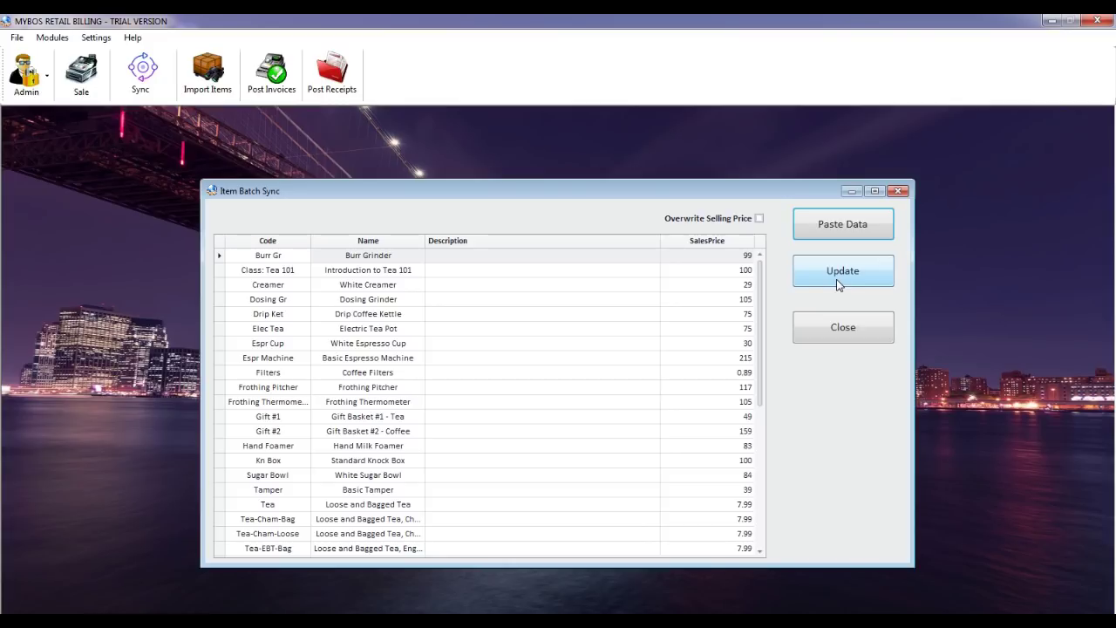
left_click(837, 272)
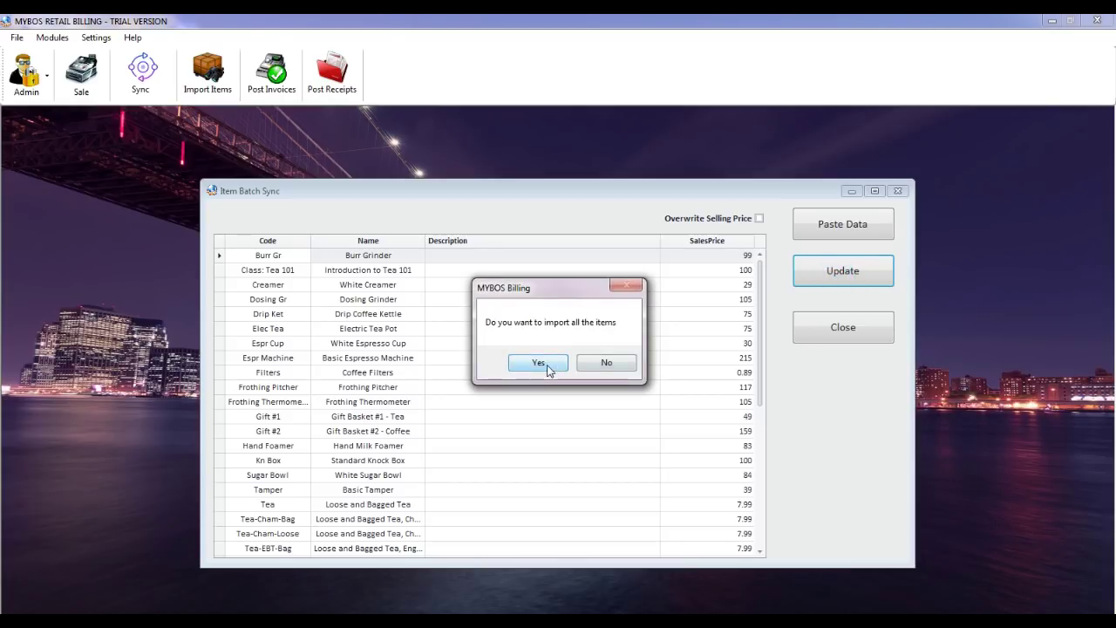
left_click(542, 367)
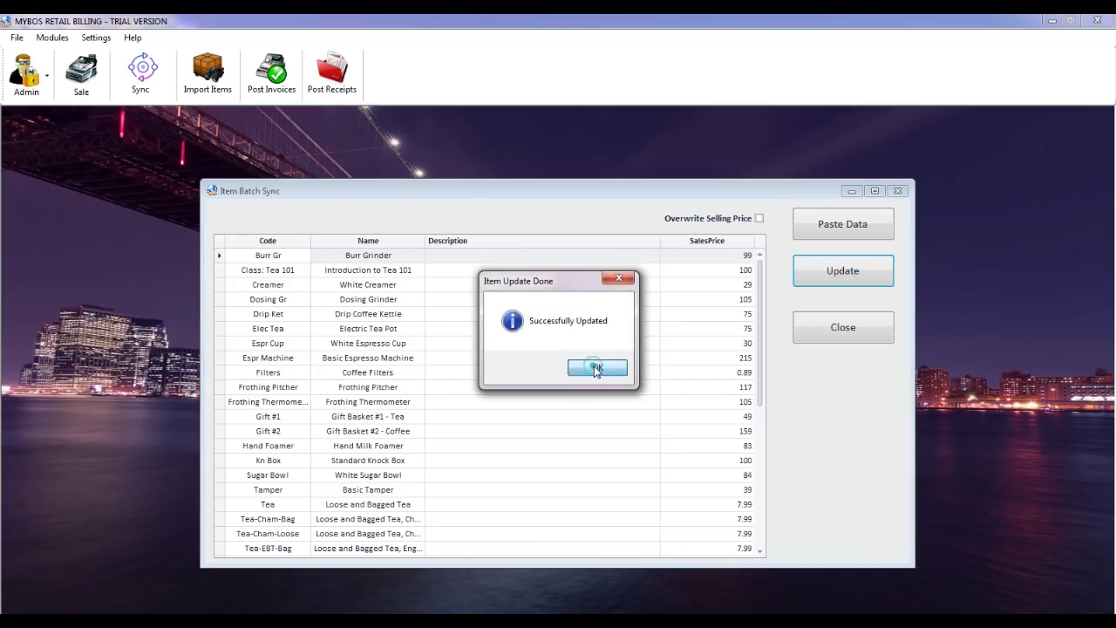
left_click(593, 370)
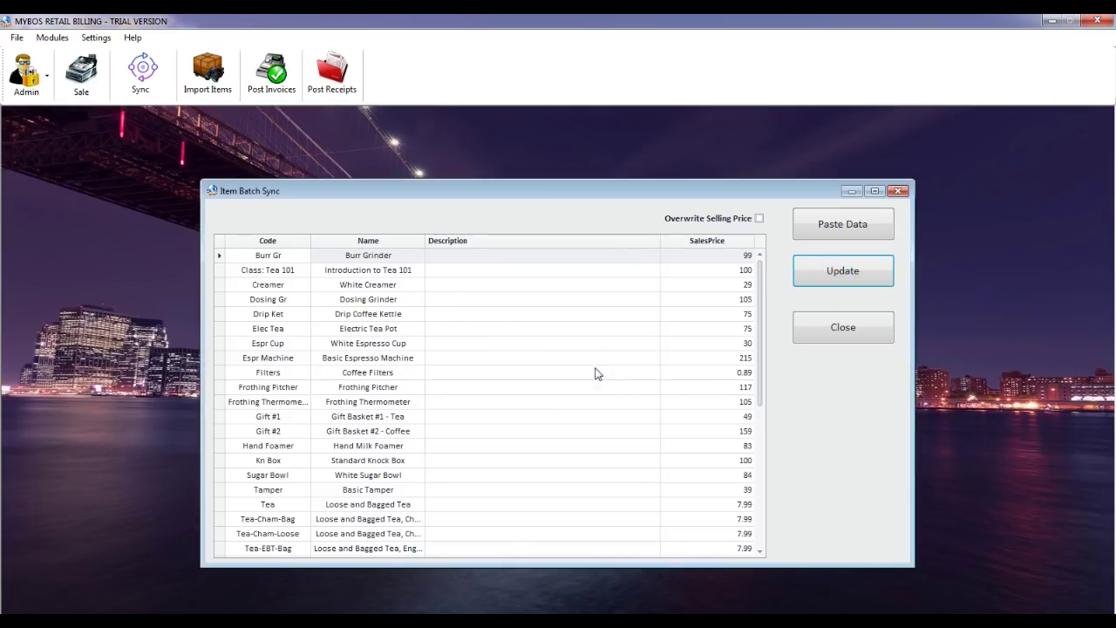
left_click(804, 337)
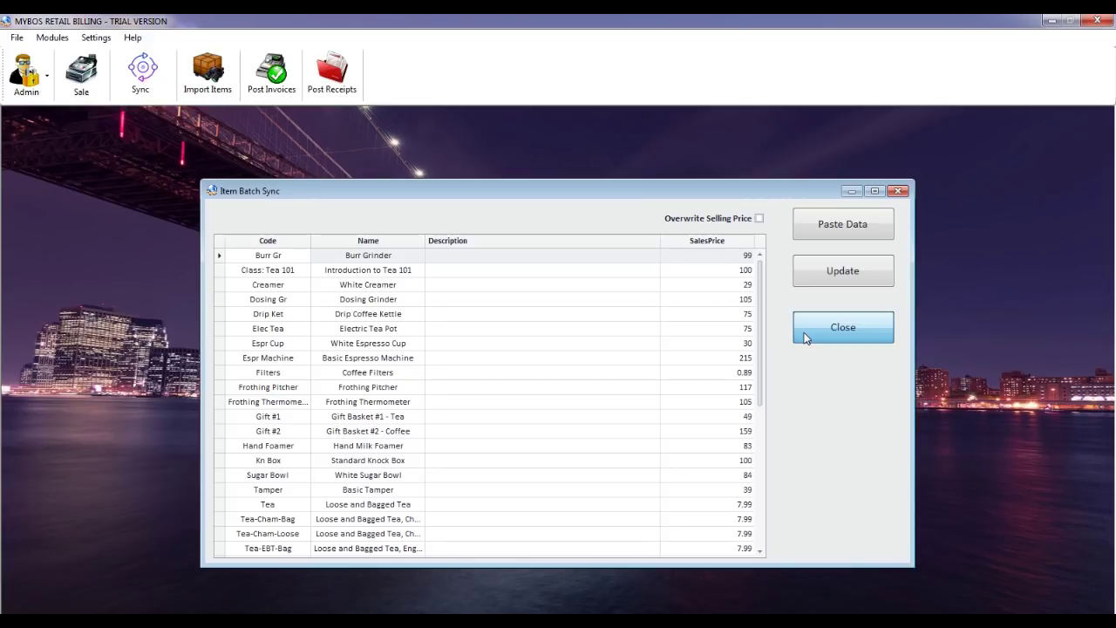
Close Item Batch Sync and open Admin > Set Selling Price to view the imported items' prices.
left_click(804, 337)
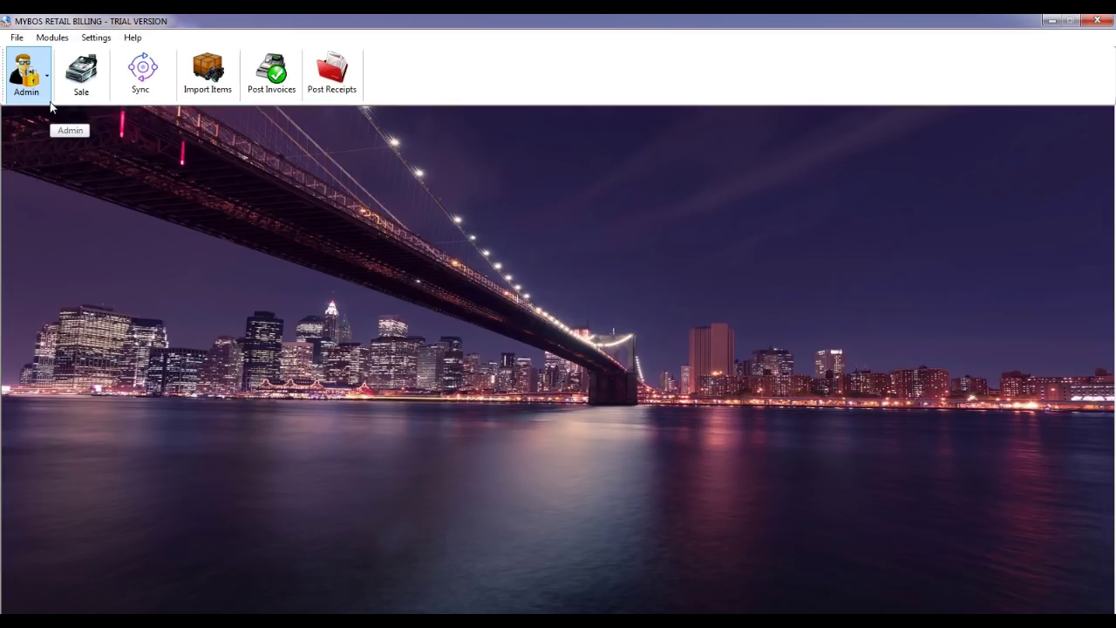
left_click(49, 99)
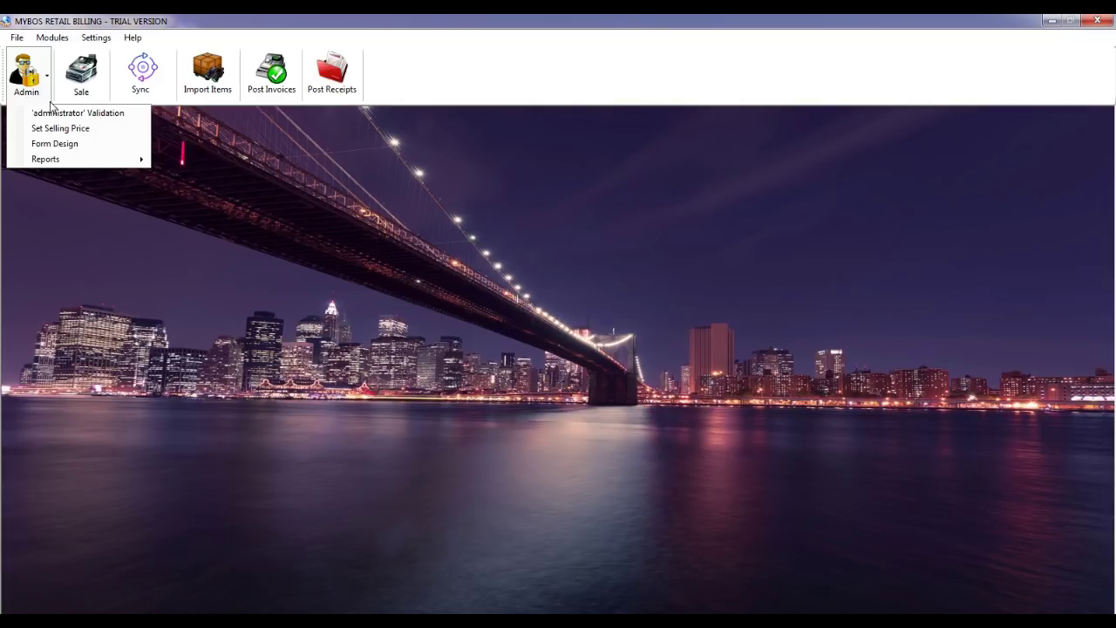
left_click(52, 129)
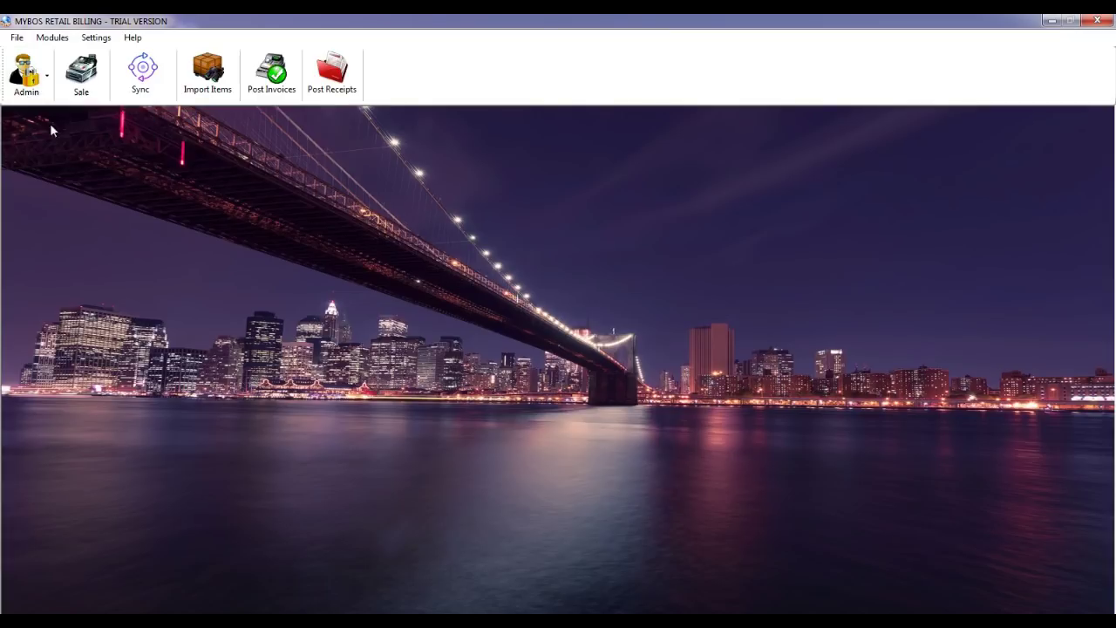
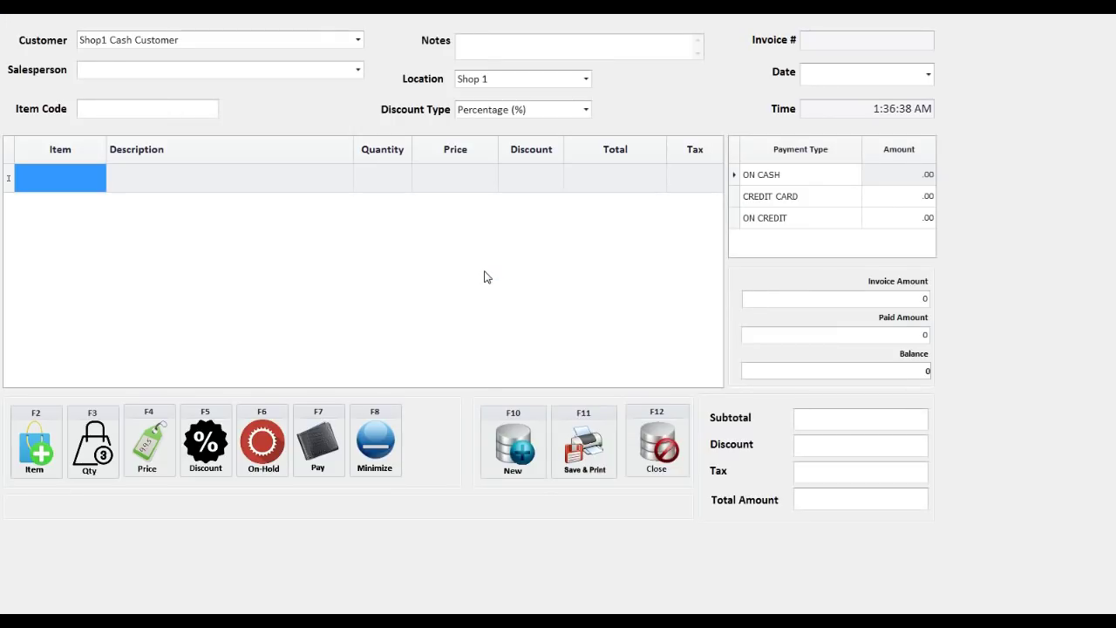
Start a new sale invoice for salesperson Adam and add Arabica Beans - Coffee.
left_click(513, 453)
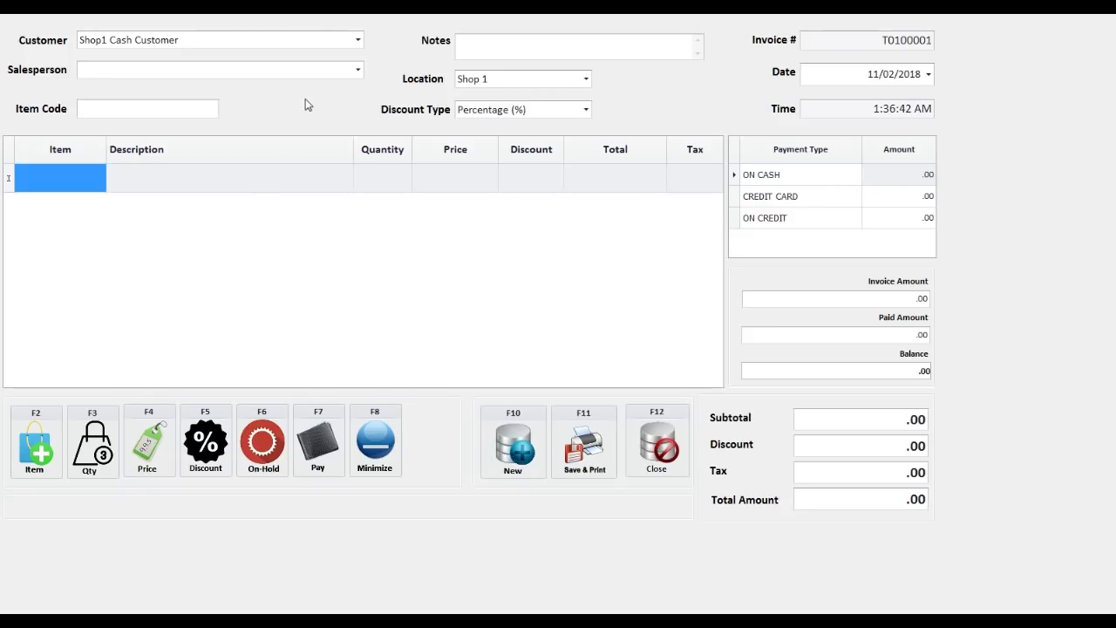
left_click(356, 70)
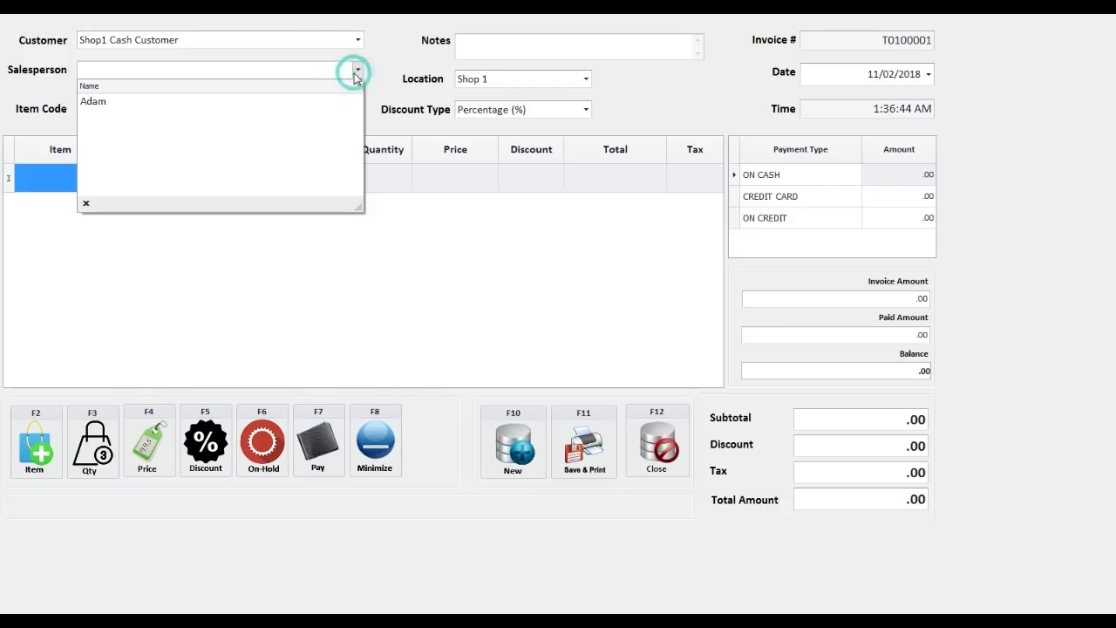
left_click(279, 102)
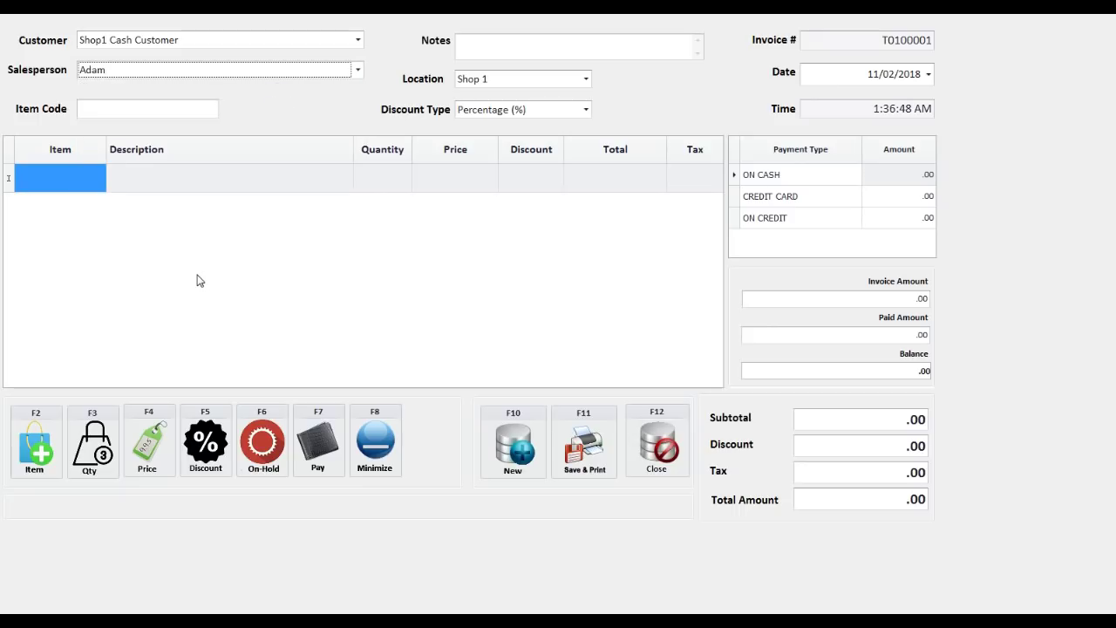
key("F2")
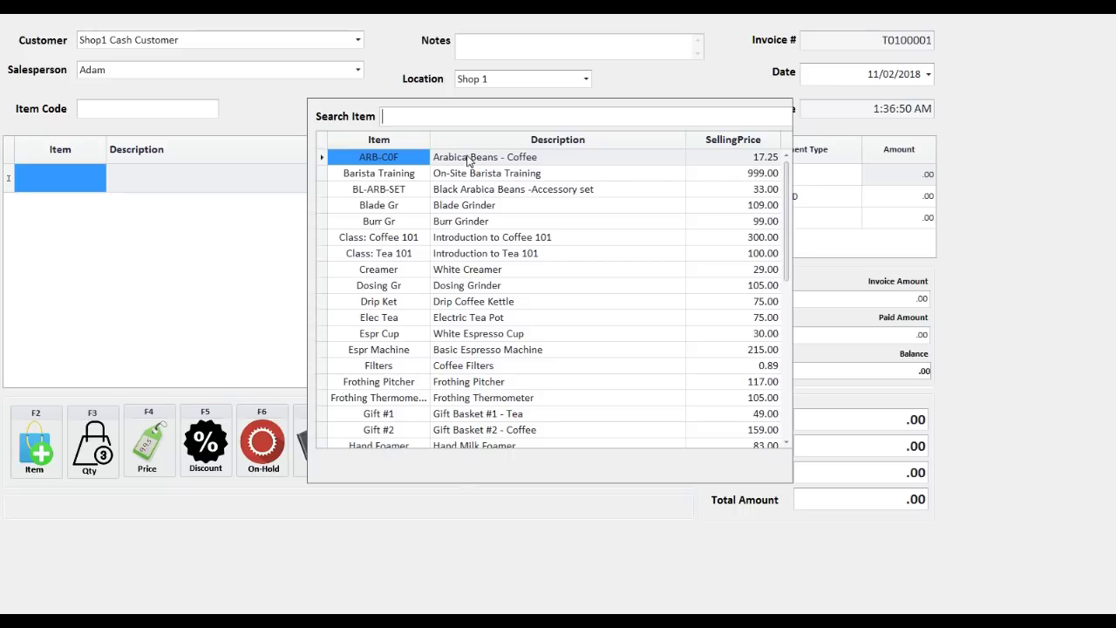
left_click(468, 159)
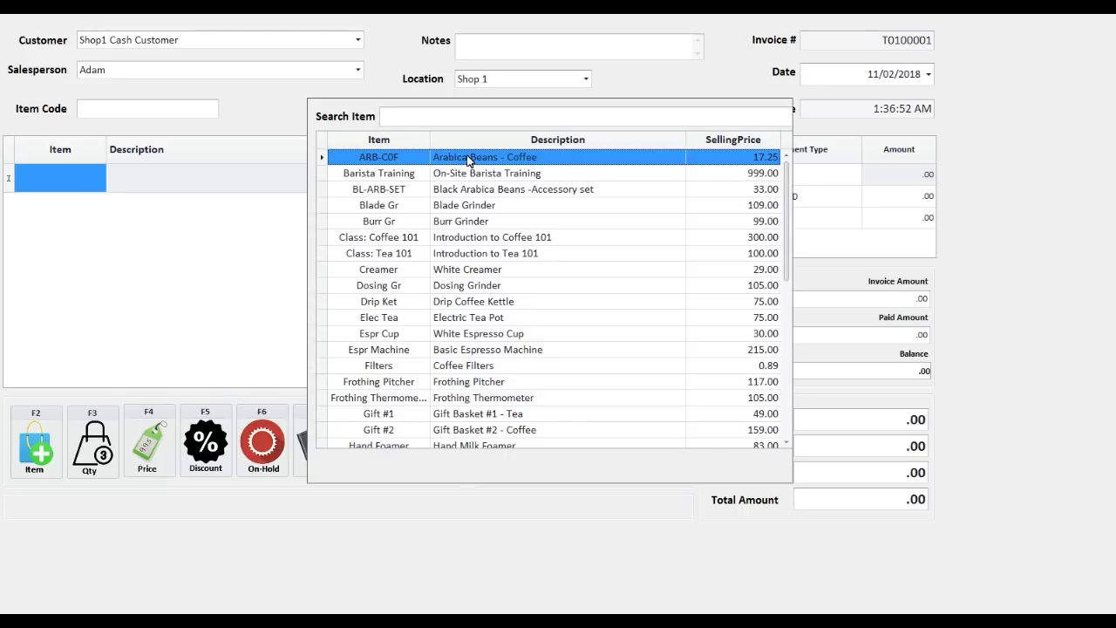
double_click(468, 160)
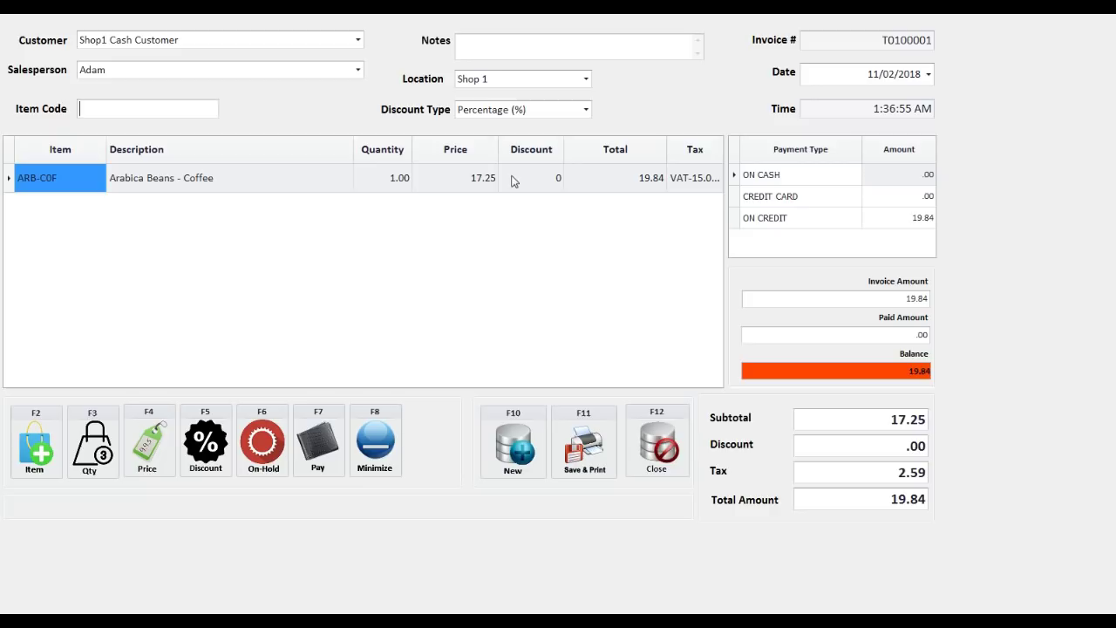
Add the Class: Coffee 101 item, leaving the discount type unchanged.
key("F2")
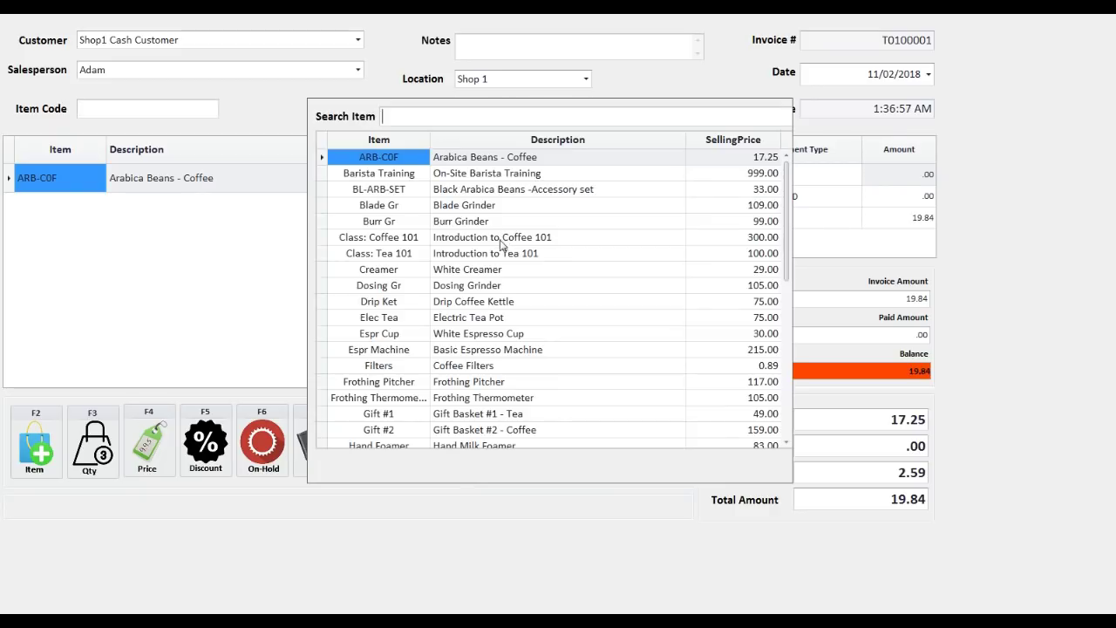
left_click(502, 240)
double_click(502, 246)
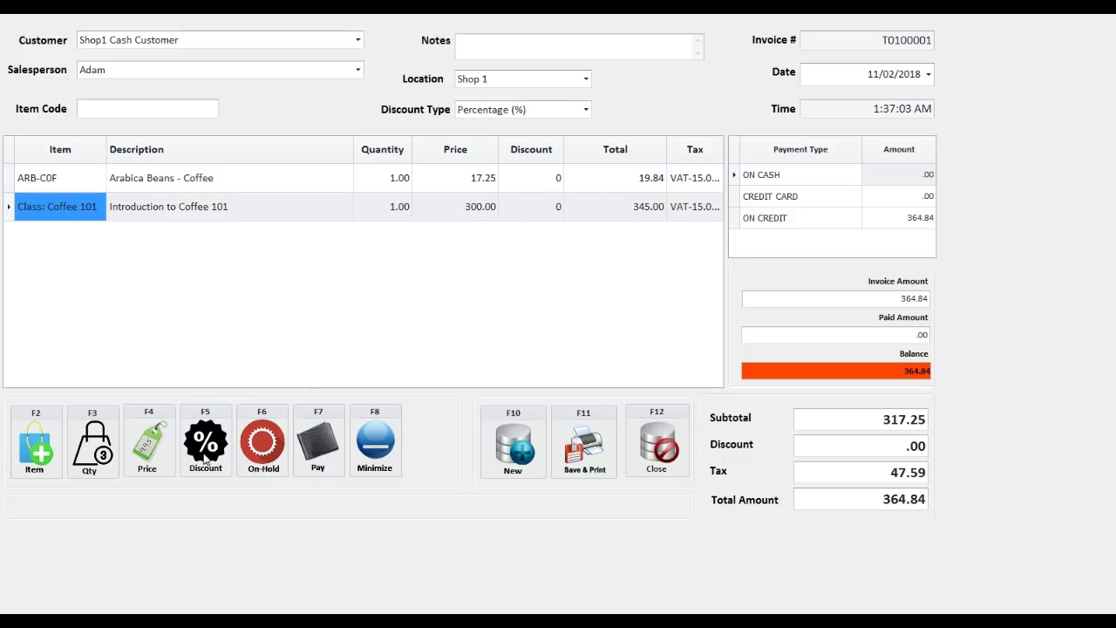
left_click(586, 110)
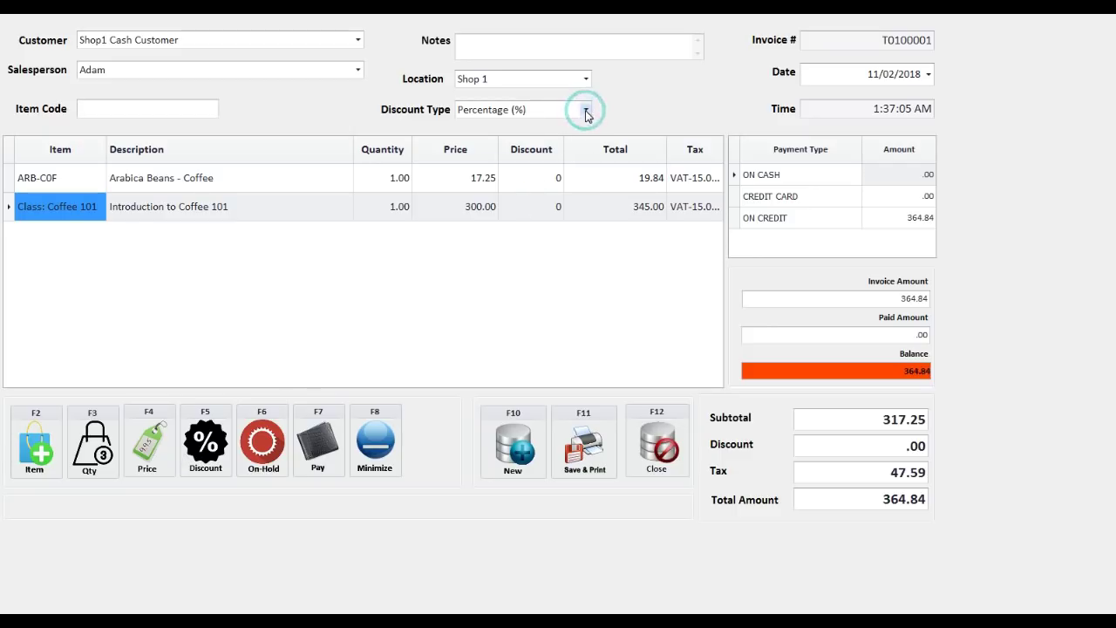
left_click(648, 111)
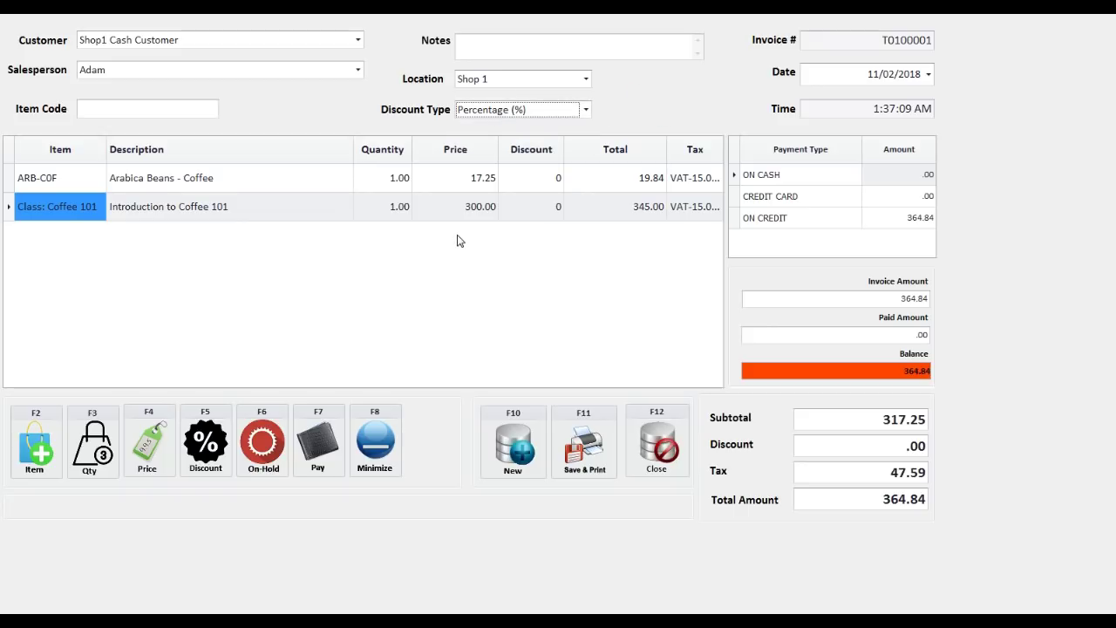
Add the White Creamer item, bringing the invoice total to 393.84.
key("F2")
left_click(458, 269)
key("Return")
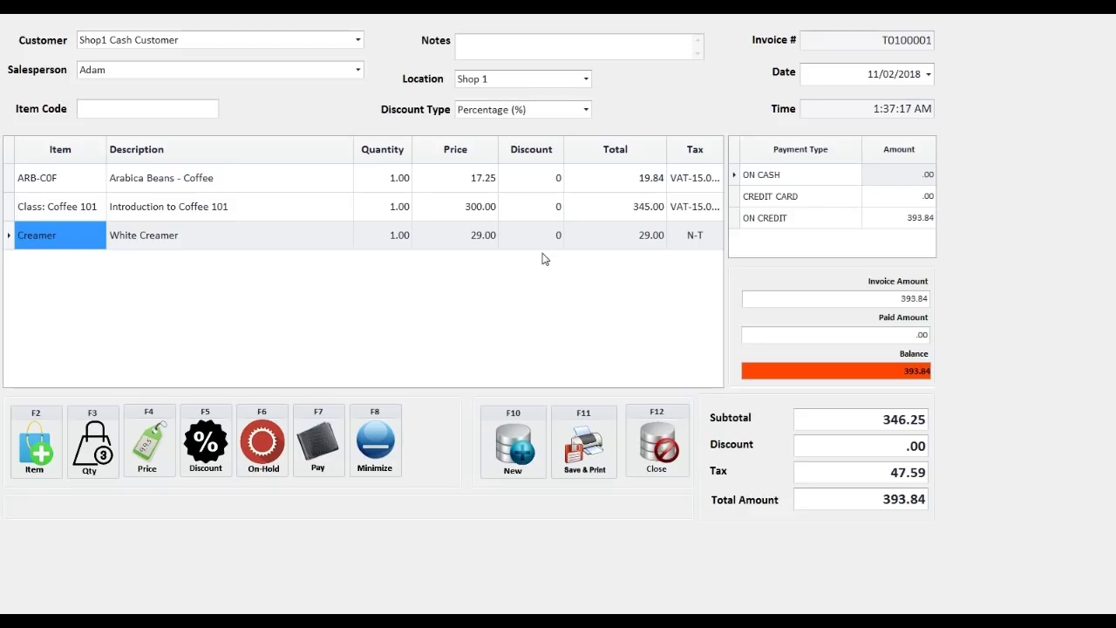
left_click(209, 103)
left_click(166, 111)
Pay 500.00 cash, save and print invoice T0100001, and close the 106.16-change receipt preview.
left_click(318, 443)
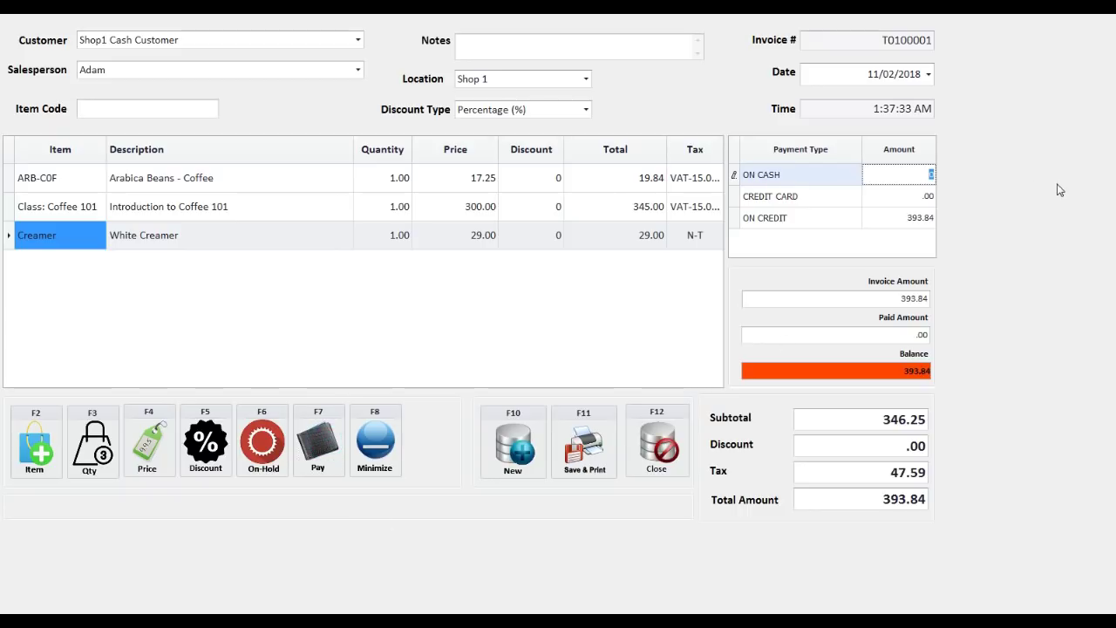
type("500")
key("Tab")
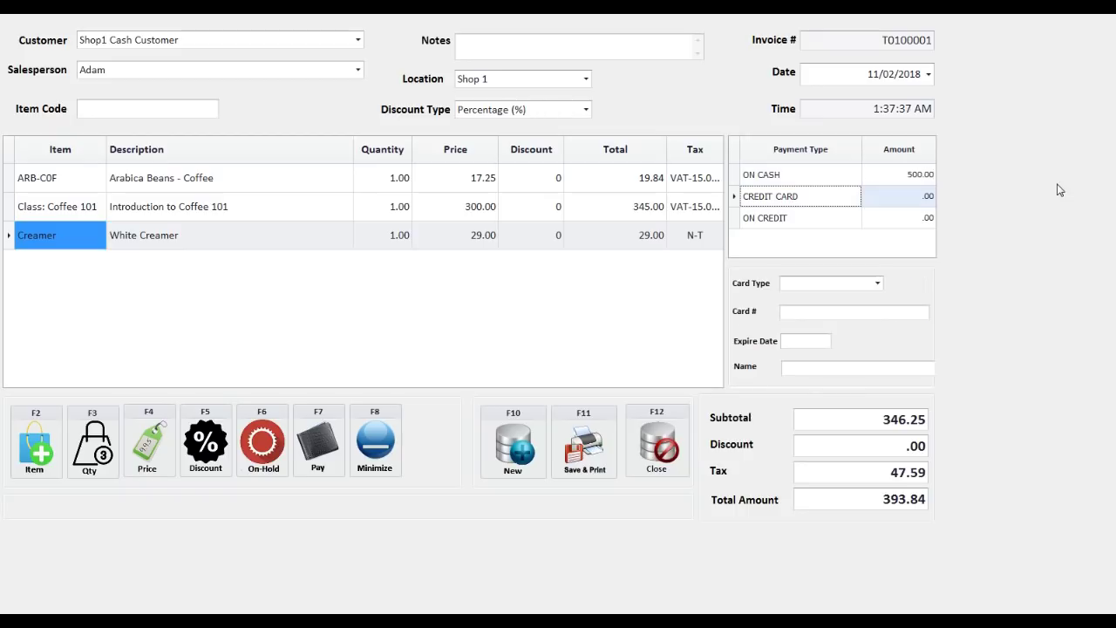
left_click(588, 455)
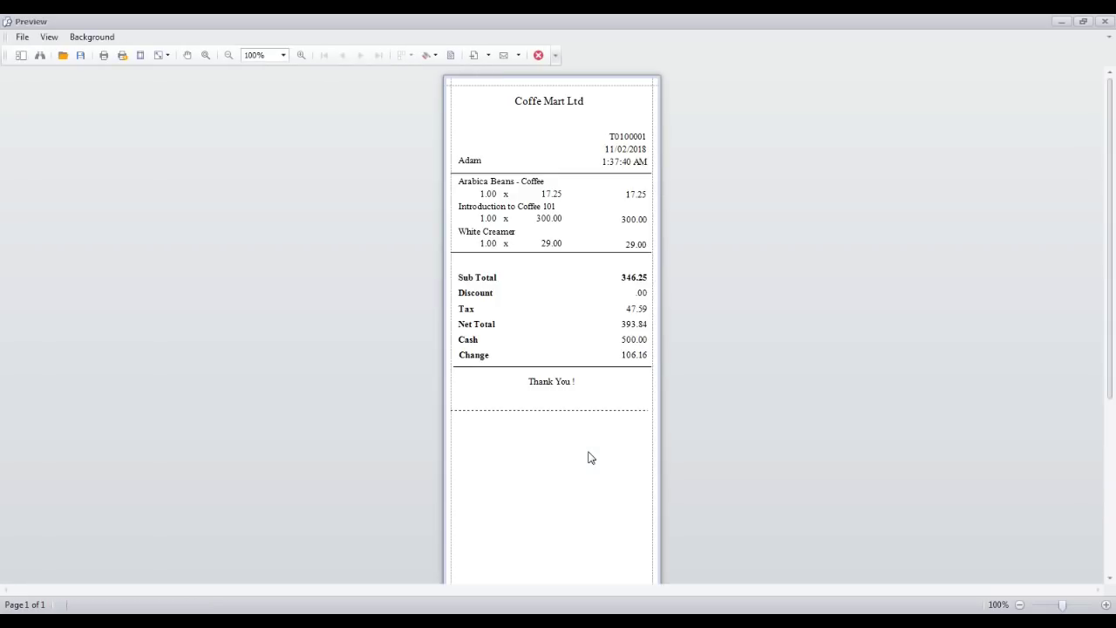
left_click(538, 55)
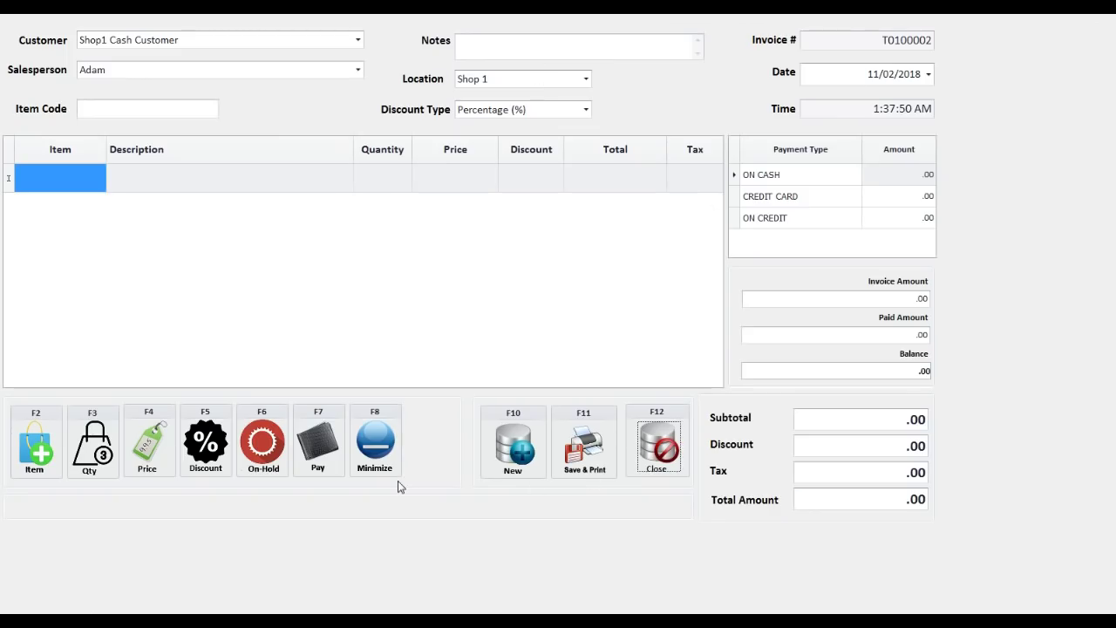
Verify and post invoice T0100001 (393.84) to accounting from the Post Invoices window.
left_click(382, 461)
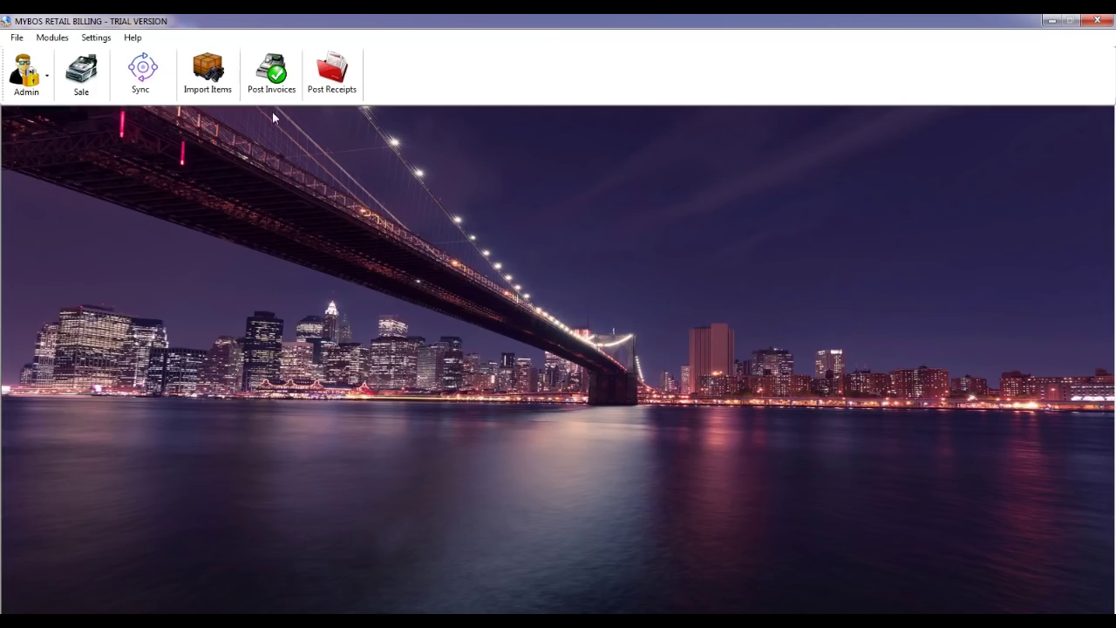
left_click(272, 87)
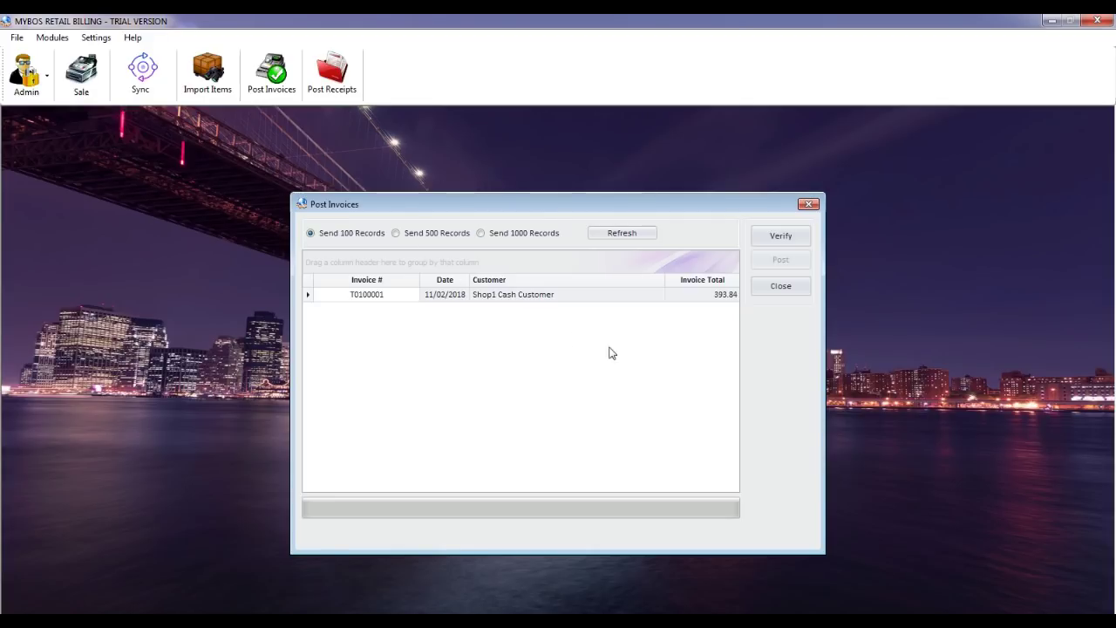
left_click(395, 232)
left_click(323, 240)
left_click(803, 241)
left_click(787, 260)
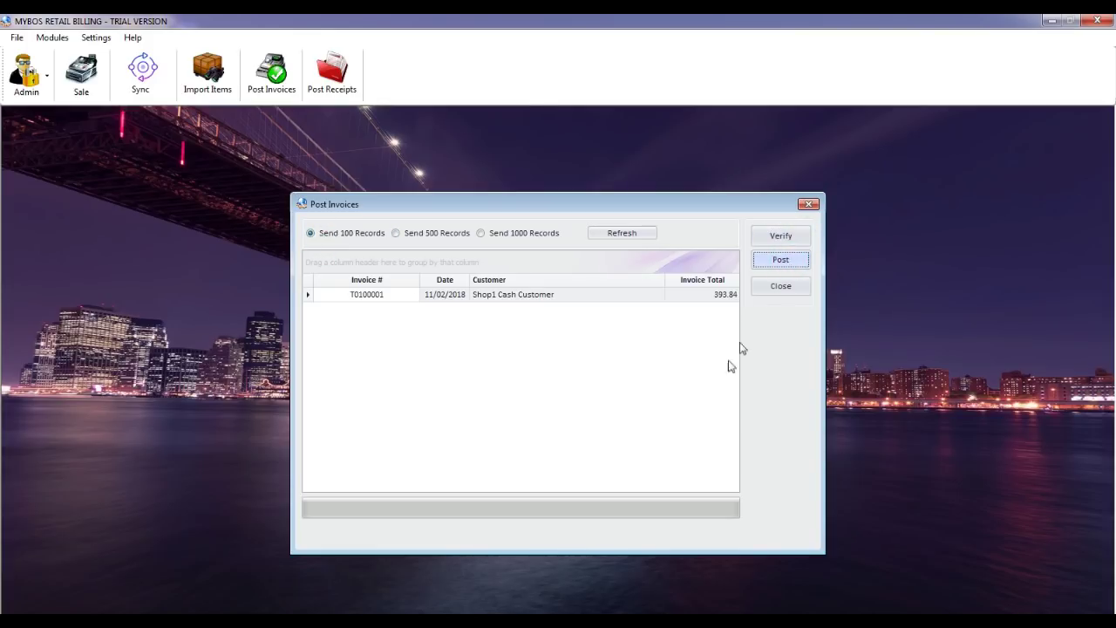
left_click(593, 370)
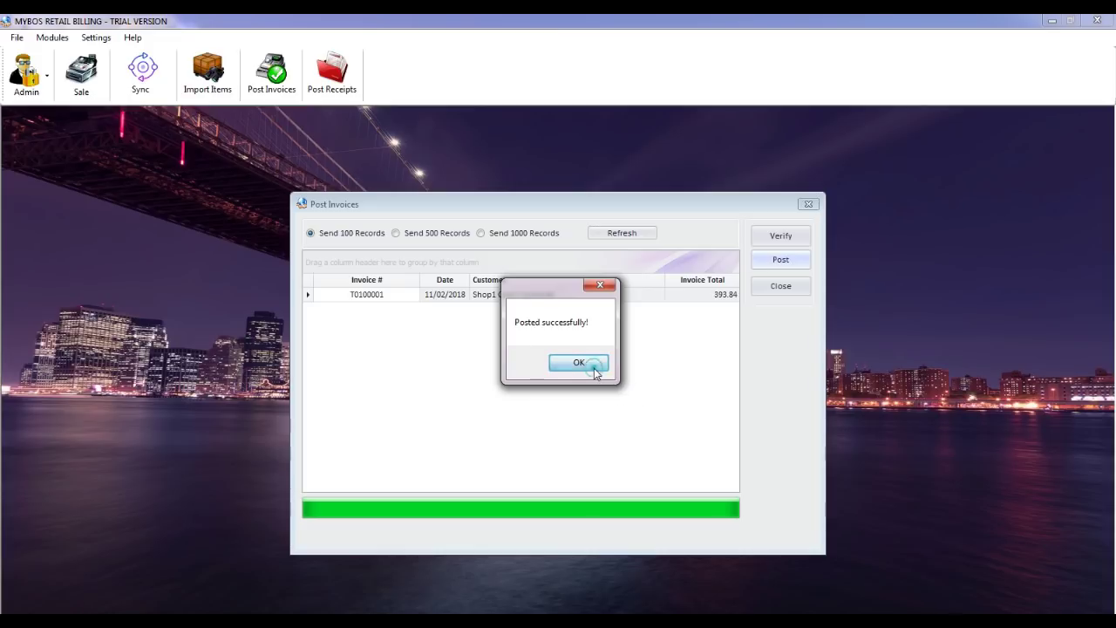
left_click(795, 294)
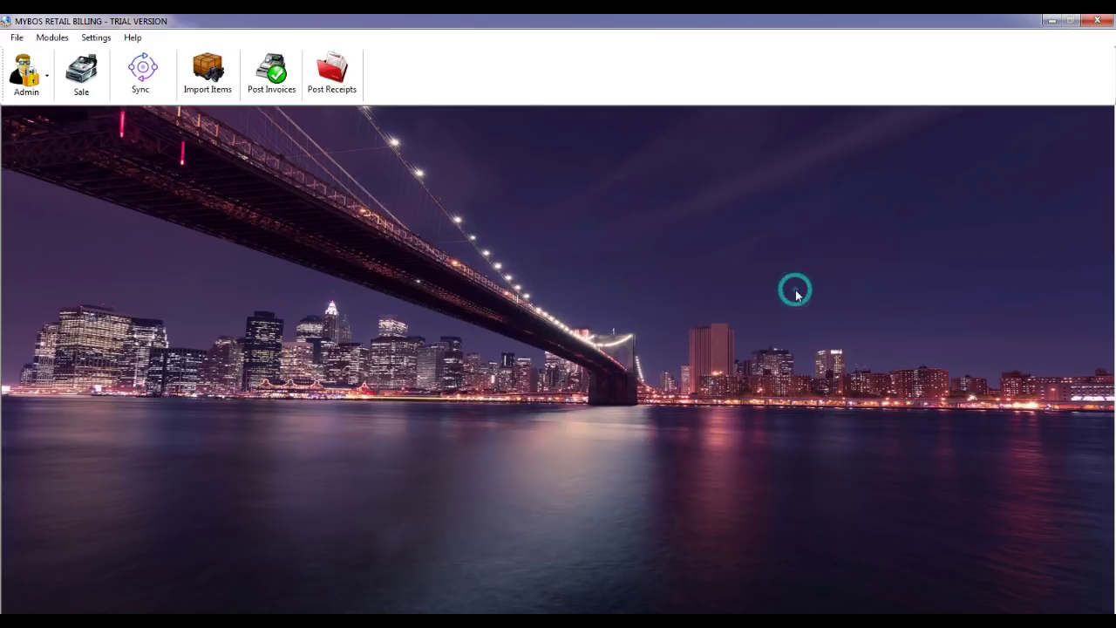
Verify and post the 393.84 receipt for T0100001, then view Sales Invoices in MYBOS Accounting.
left_click(344, 90)
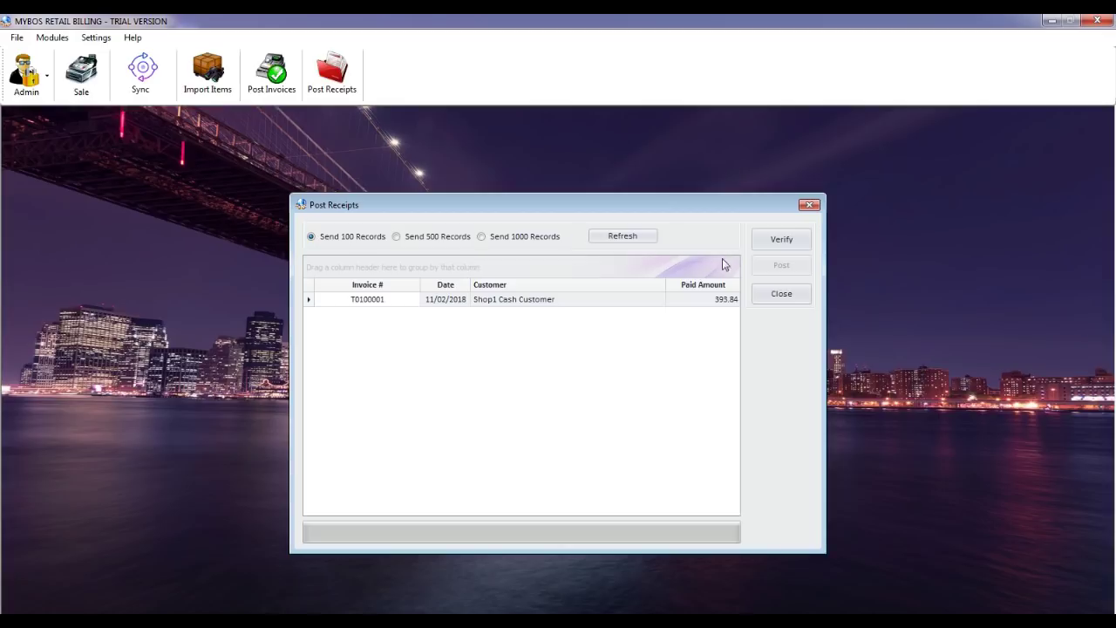
left_click(769, 246)
left_click(783, 273)
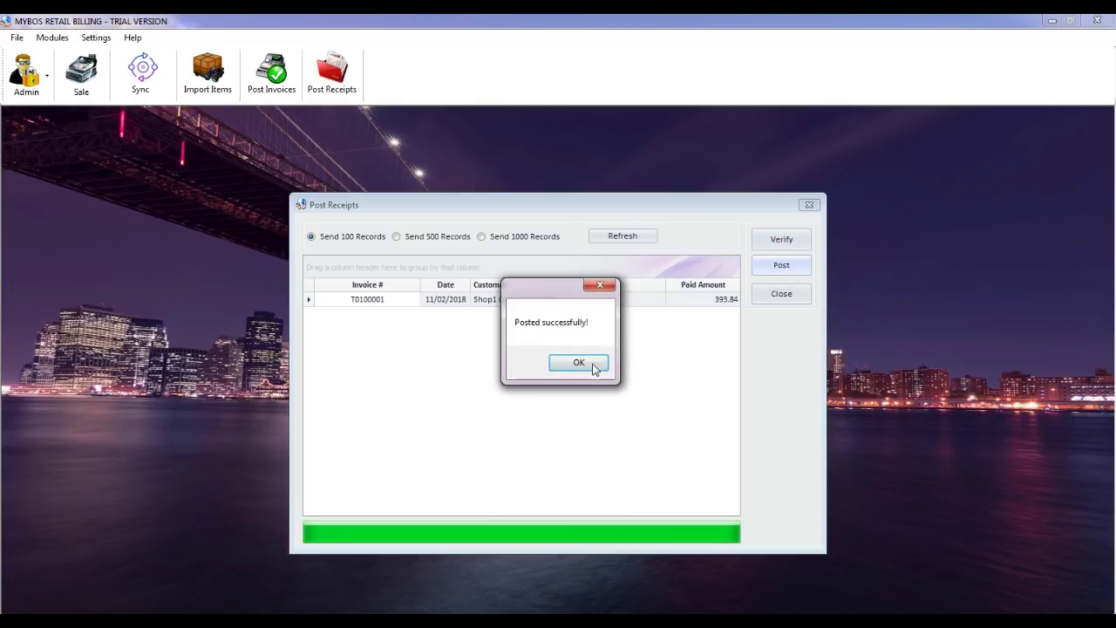
left_click(593, 365)
left_click(790, 296)
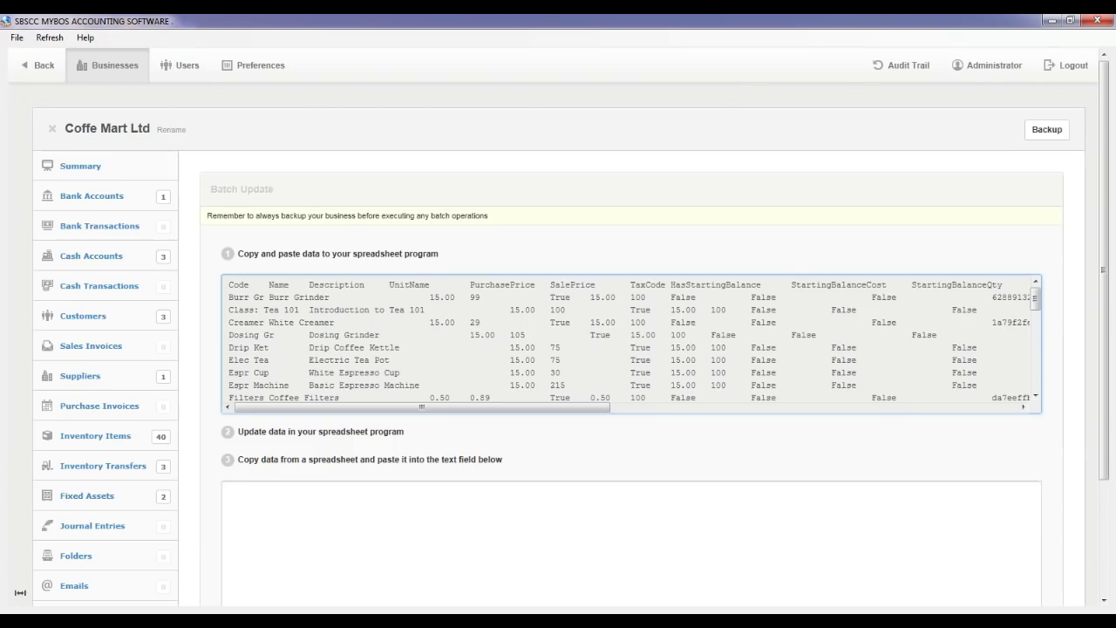
left_click(109, 349)
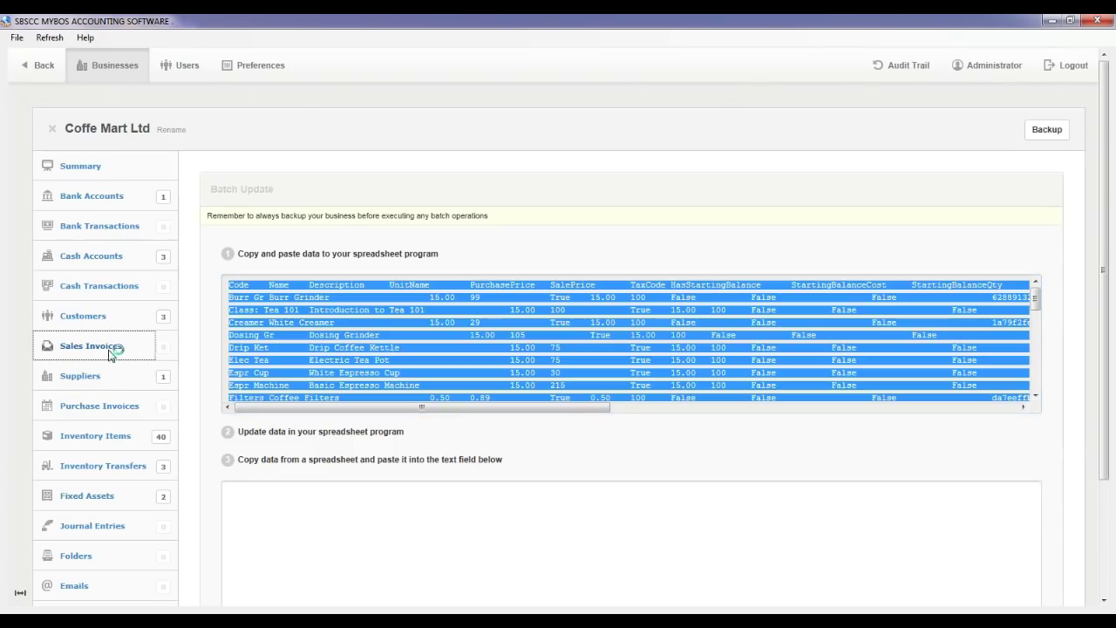